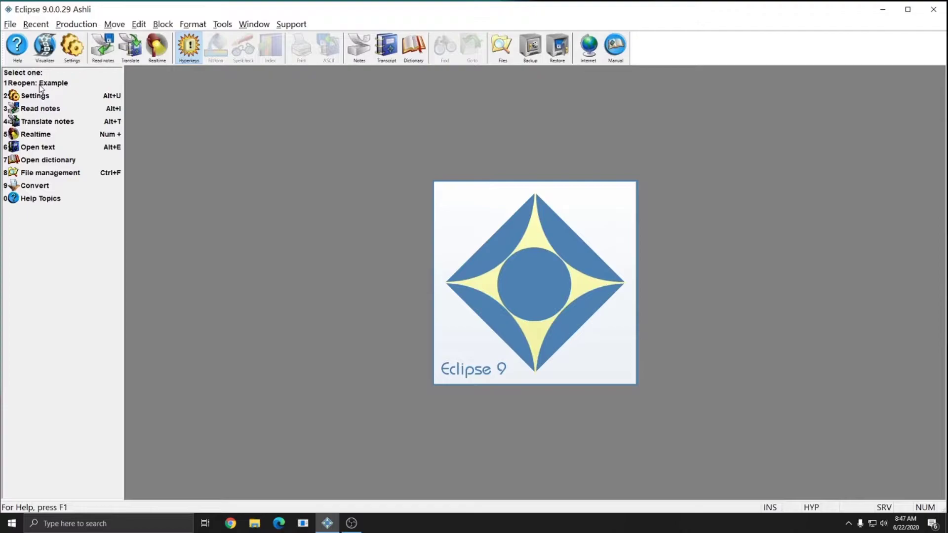
# Reopen the Example transcript.
pyautogui.click(41, 85)
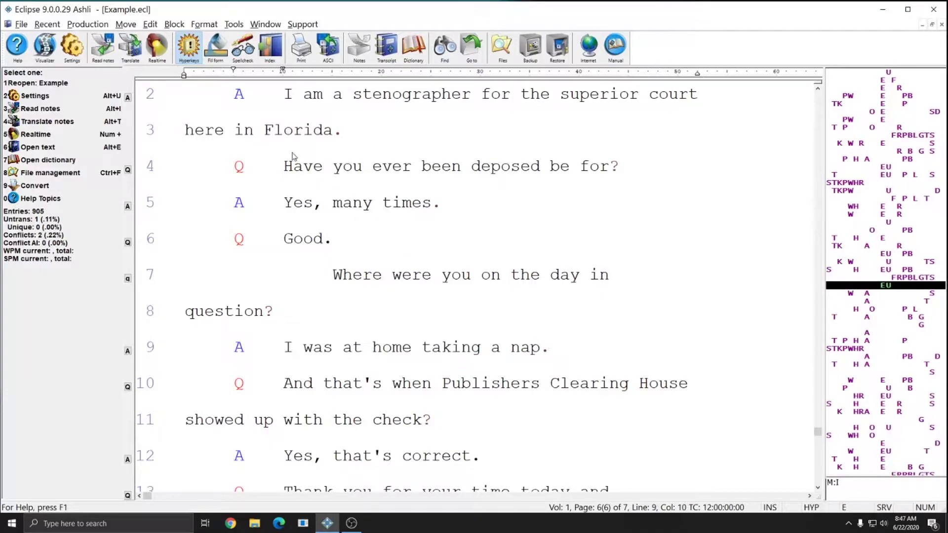
pyautogui.click(150, 24)
pyautogui.moveTo(207, 148)
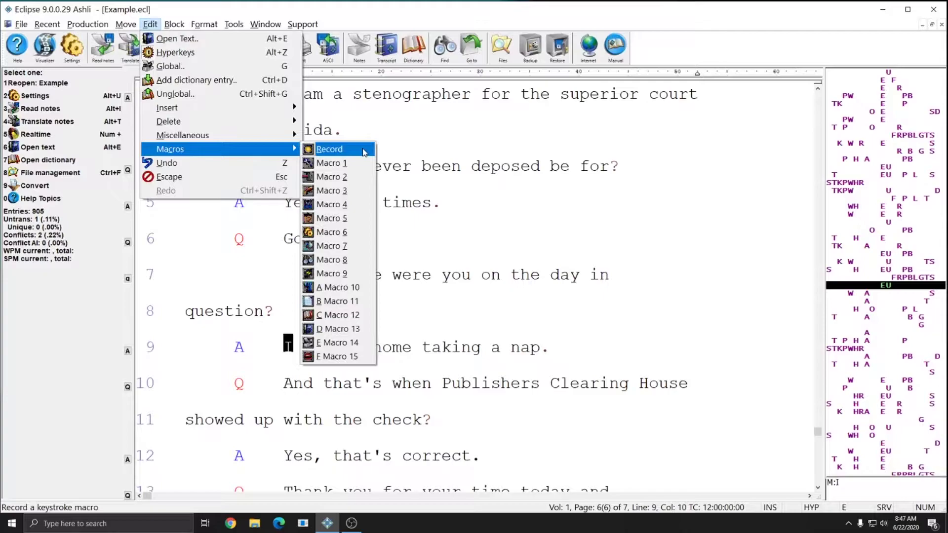
pyautogui.click(331, 153)
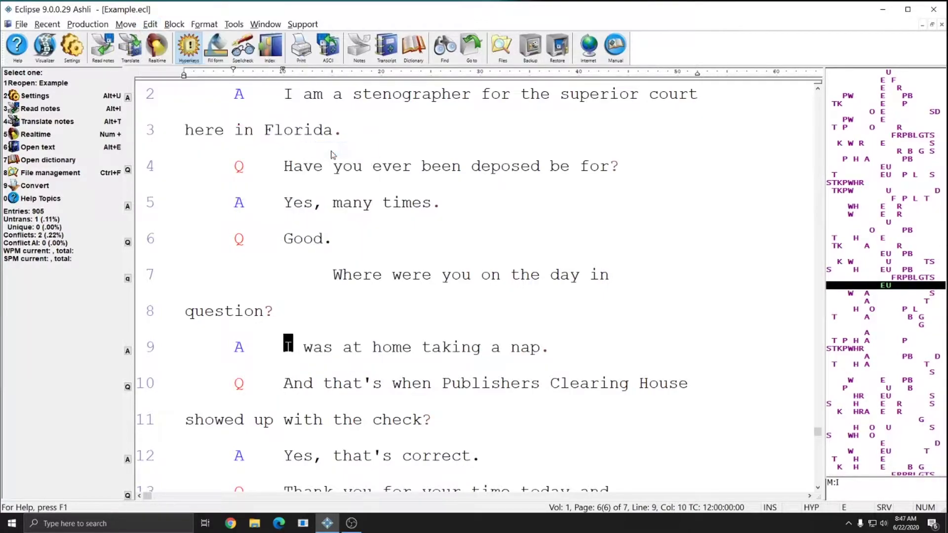
pyautogui.click(43, 165)
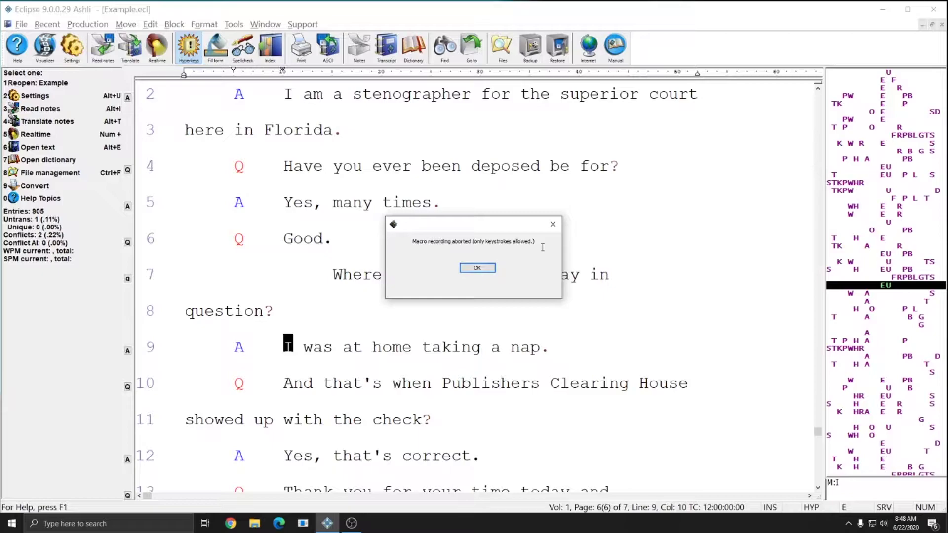
pyautogui.click(476, 268)
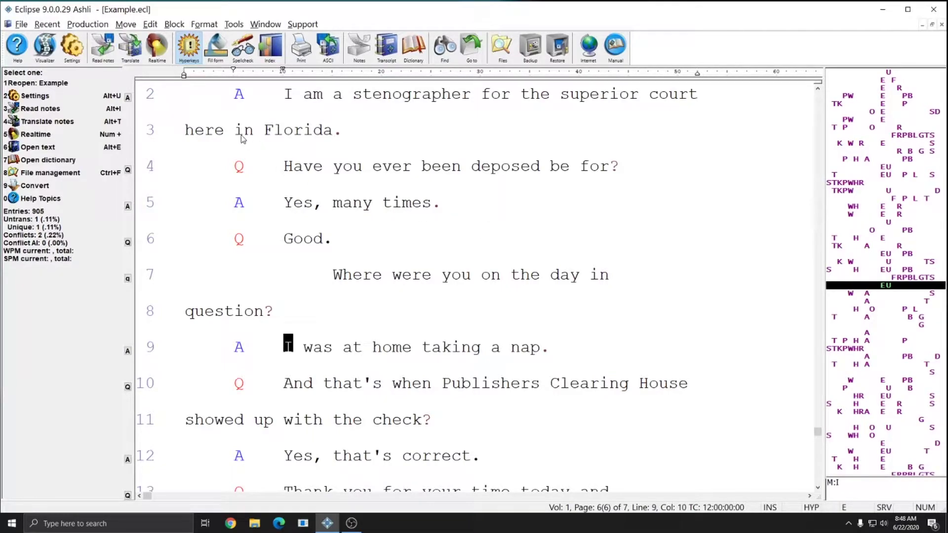
# Start recording a keystroke macro and insert a Comment print command before the answer on line 9.
pyautogui.click(149, 25)
pyautogui.moveTo(222, 149)
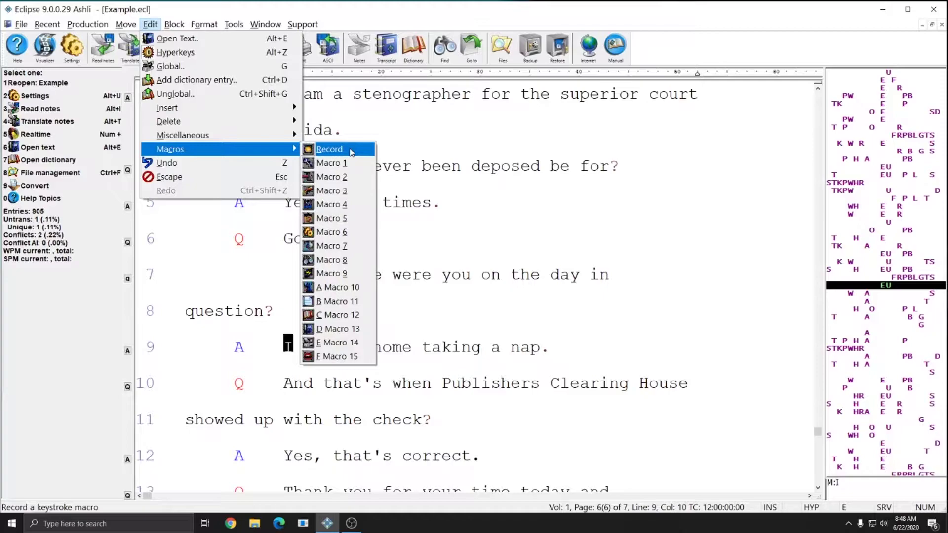
pyautogui.click(350, 150)
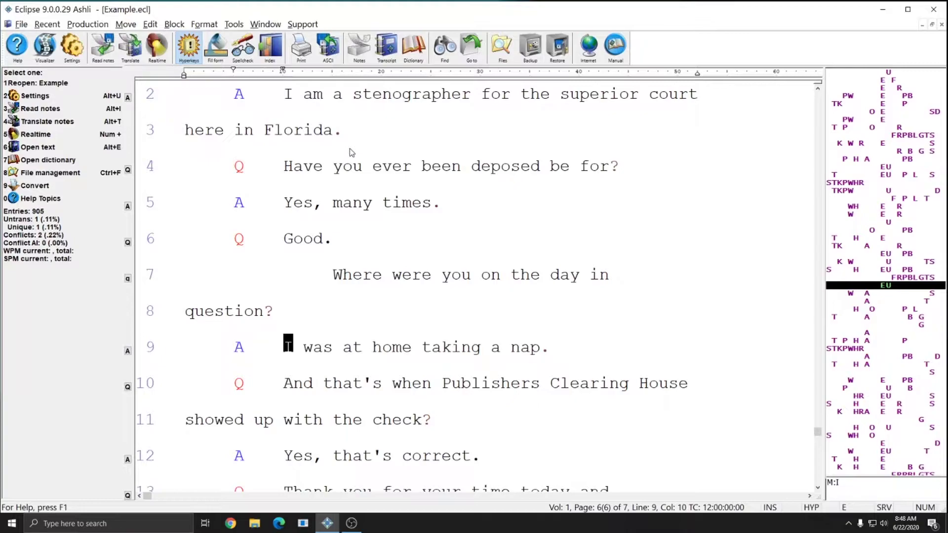
pyautogui.hotkey('ctrl', 'h')
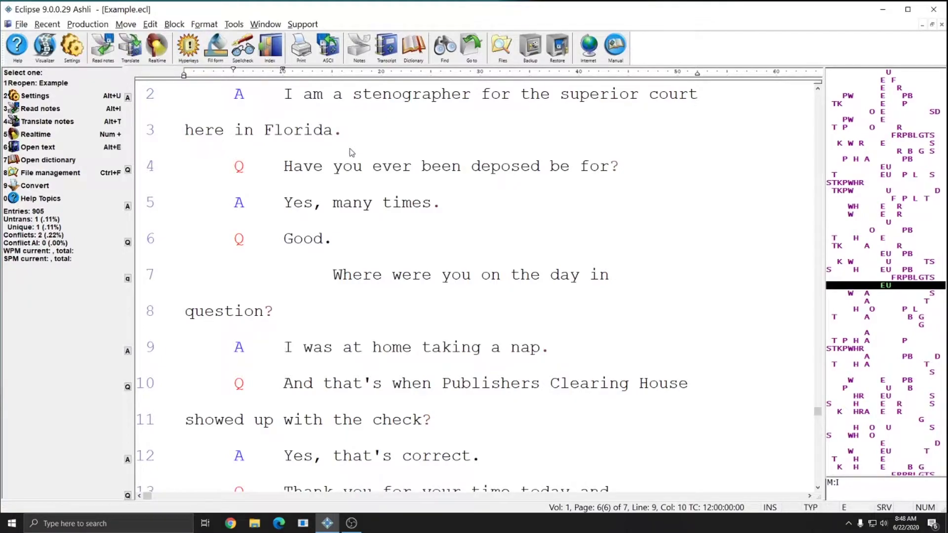
pyautogui.hotkey('ctrl', 'shift', 'p')
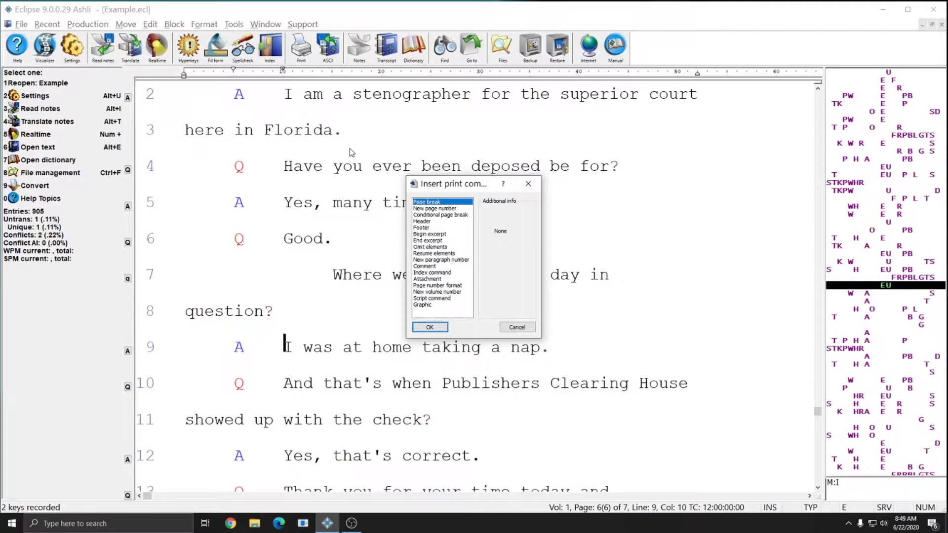
pyautogui.press('c')
pyautogui.press('c')
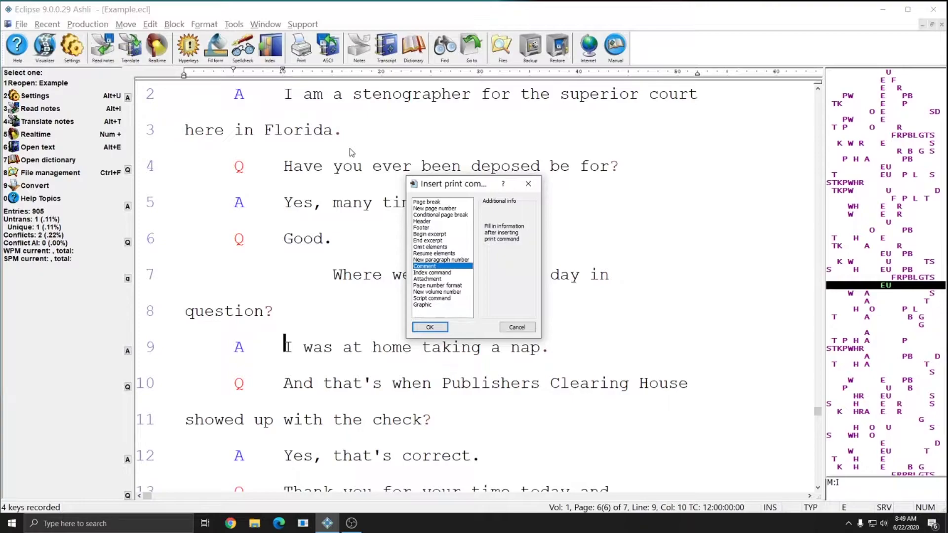
pyautogui.press('Return')
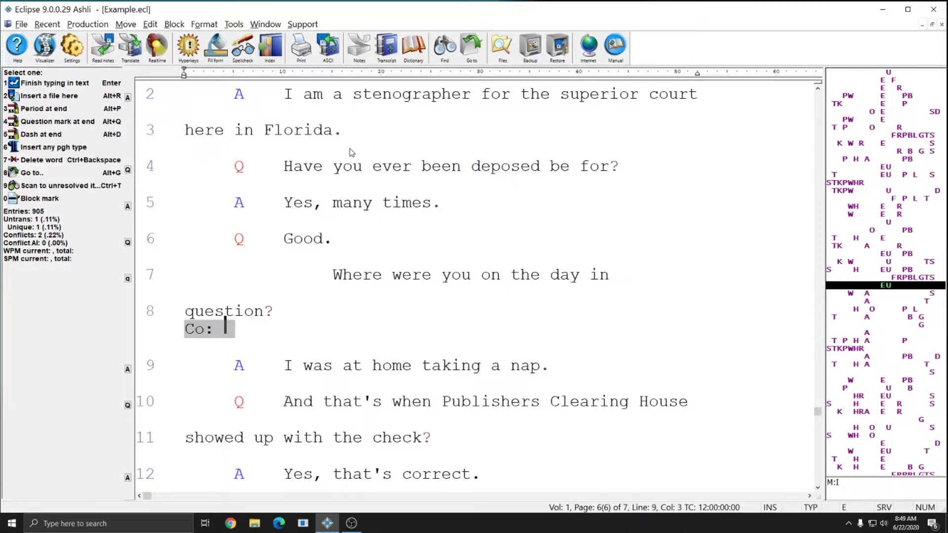
# Enter "Check audio" as the comment text, return to the transcript text and end the macro recording.
pyautogui.write('Check audio')
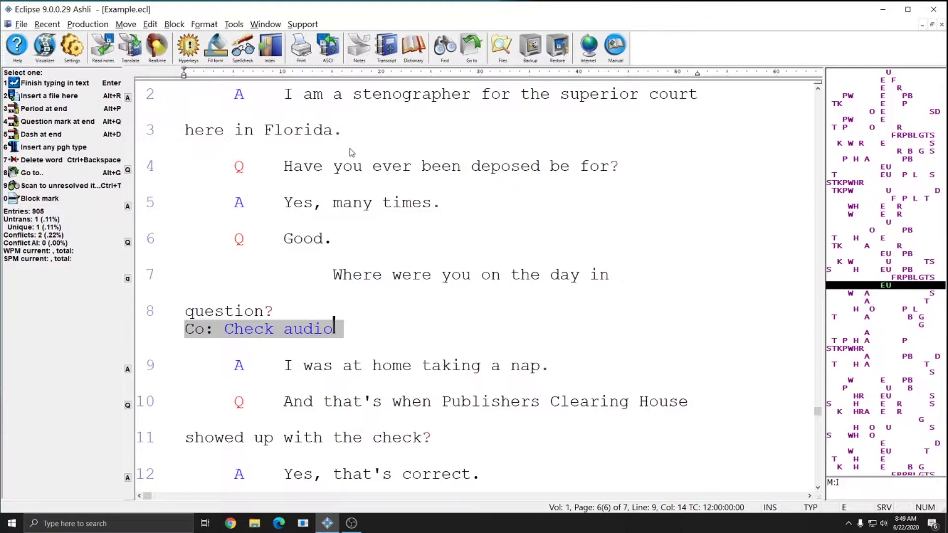
pyautogui.press('Return')
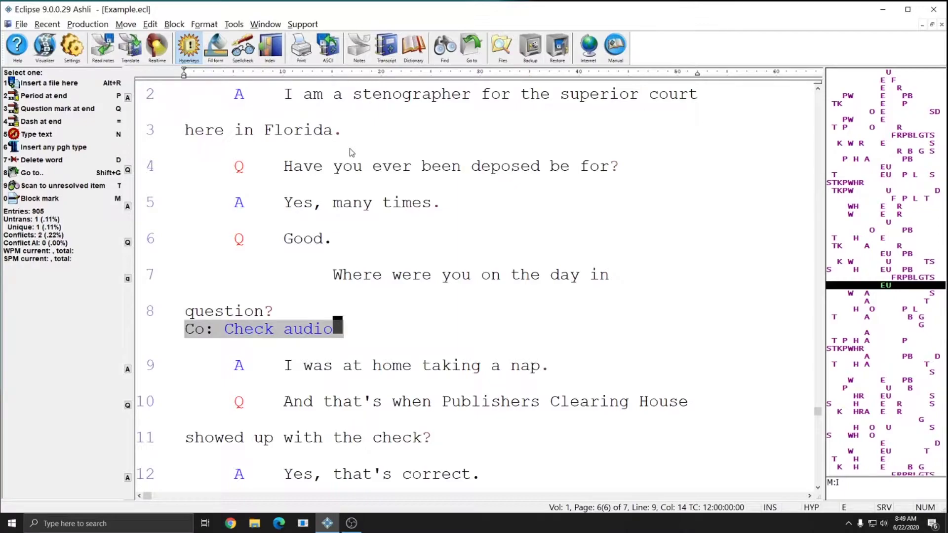
pyautogui.press('Return')
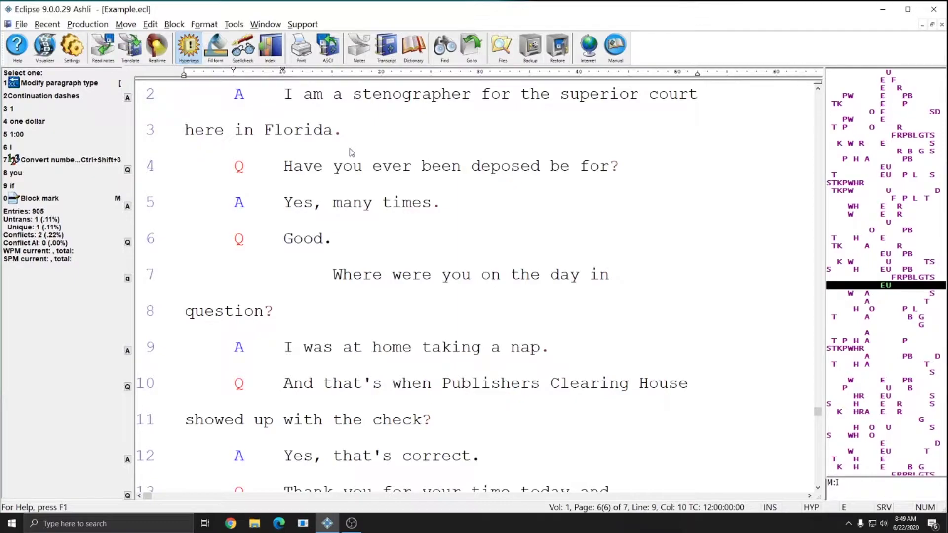
pyautogui.click(150, 24)
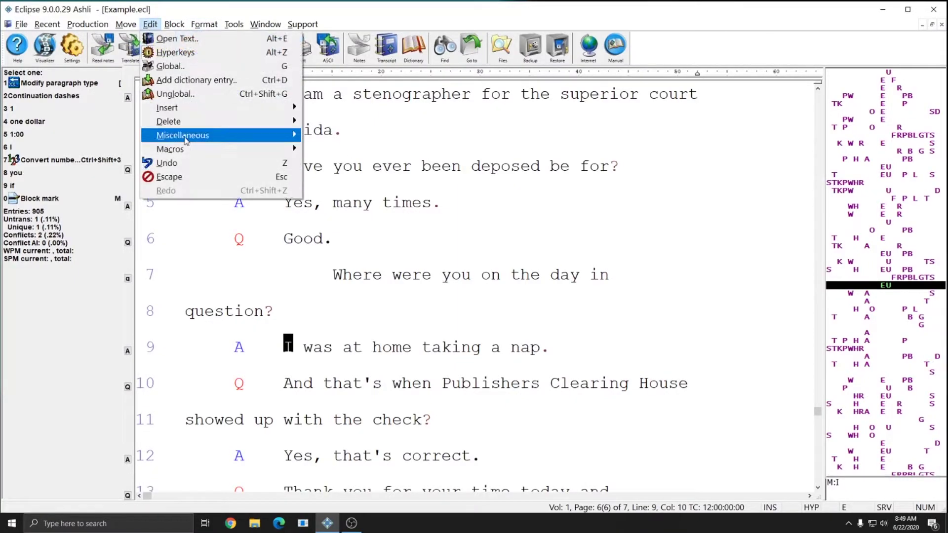
pyautogui.moveTo(187, 148)
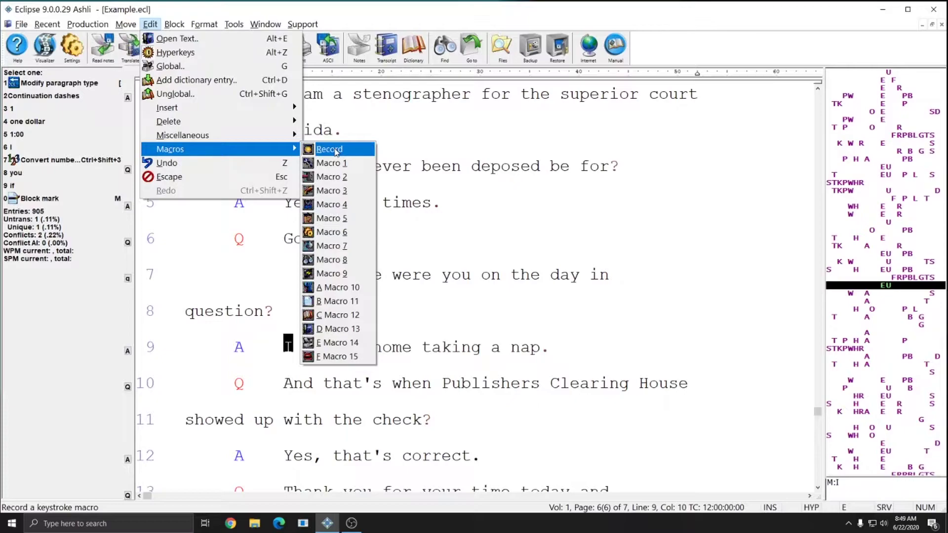
pyautogui.click(334, 149)
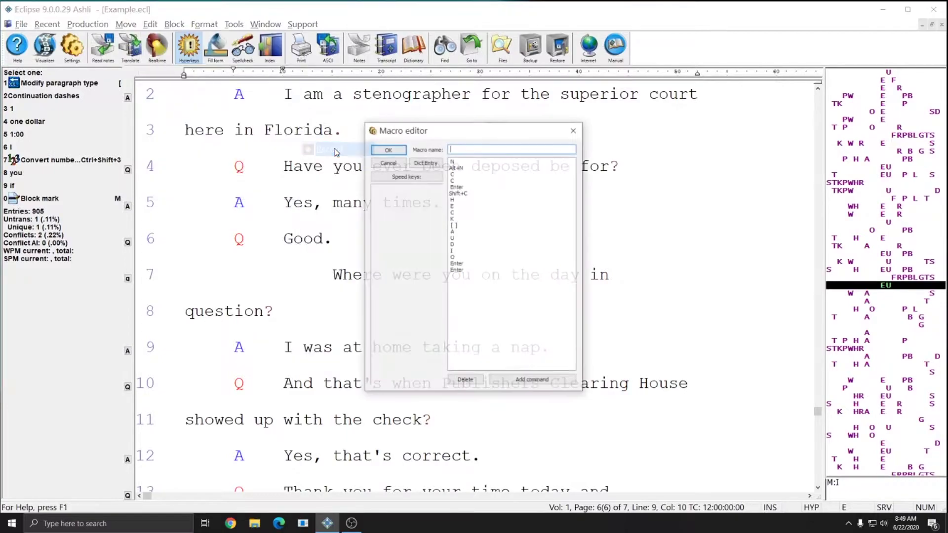
# Review the recorded keystrokes of the new macro one by one in the Macro editor.
pyautogui.click(485, 168)
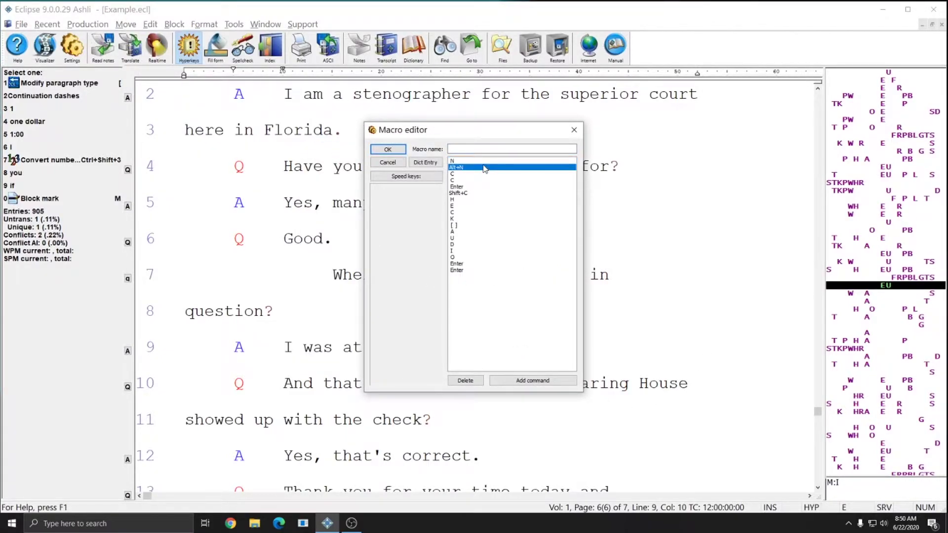
pyautogui.click(476, 174)
pyautogui.click(469, 180)
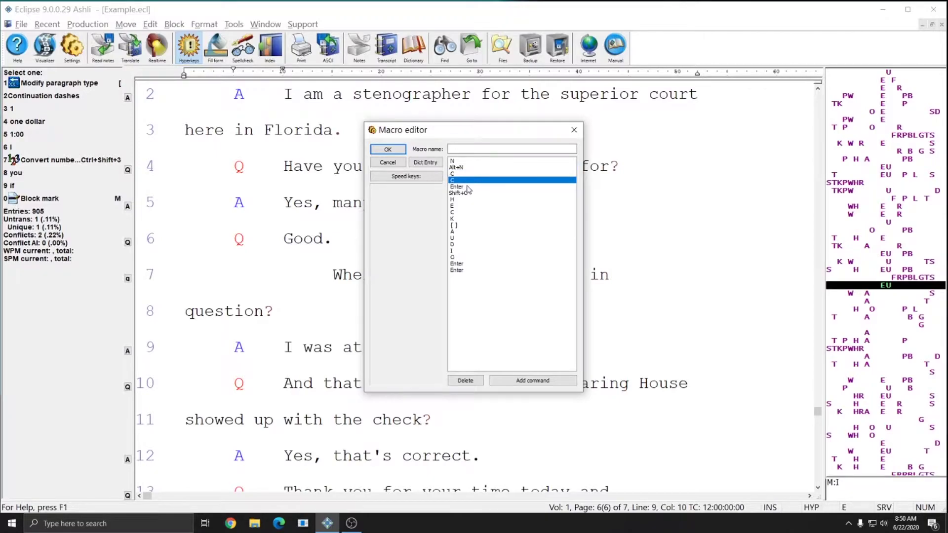
pyautogui.click(467, 187)
pyautogui.click(466, 193)
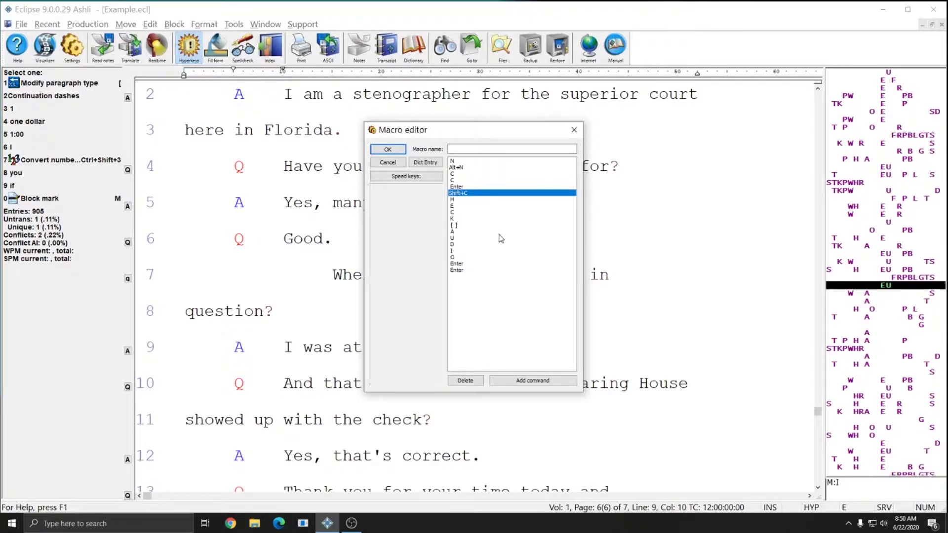
pyautogui.click(500, 186)
pyautogui.click(478, 193)
pyautogui.click(485, 180)
pyautogui.click(485, 161)
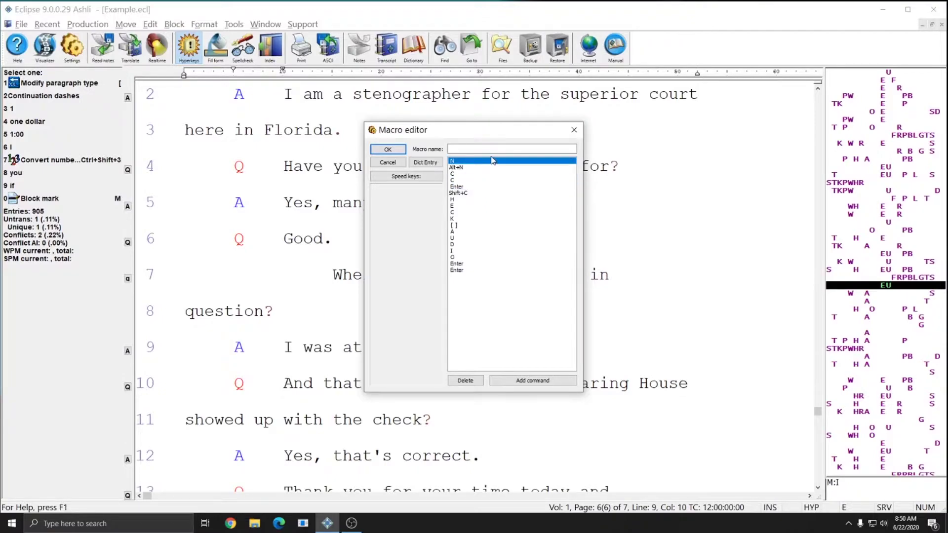
# Name the macro "Insert Comment - Check audio" and assign it the standard speed key Ctrl+Shift+Alt+X.
pyautogui.click(490, 149)
pyautogui.write('Insert Comment -')
pyautogui.write('Check audio')
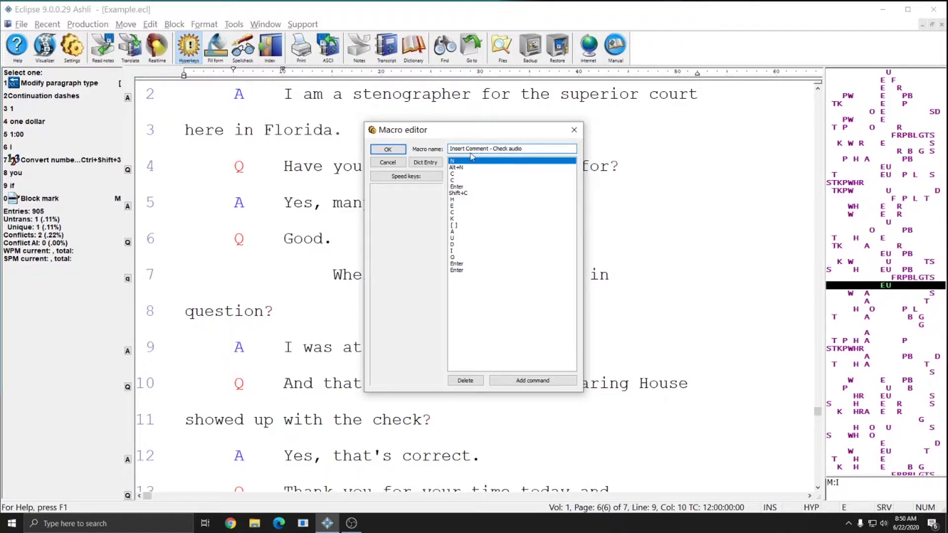
pyautogui.click(407, 178)
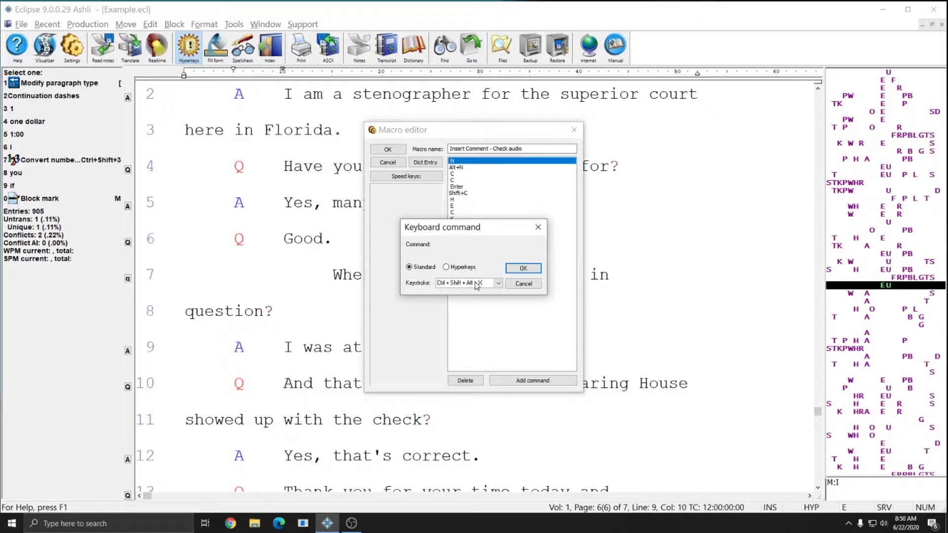
pyautogui.click(523, 269)
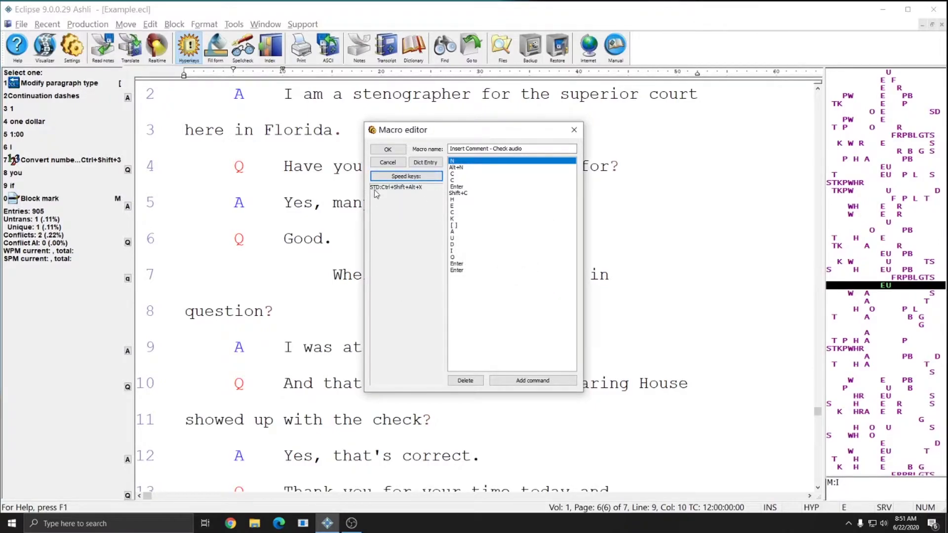
# Add Shift+Alt+D as the macro's Hyperkeys speed key and save the macro.
pyautogui.click(412, 177)
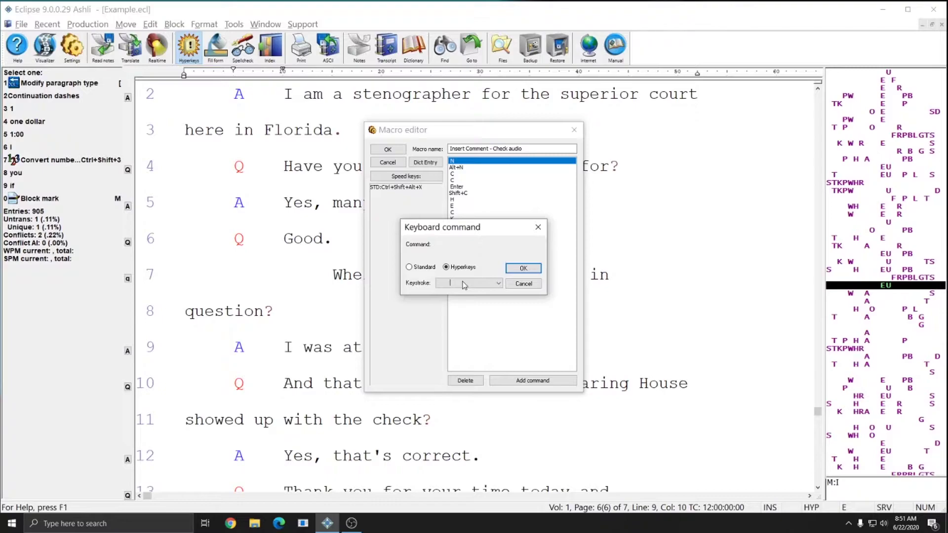
pyautogui.press('alt')
pyautogui.hotkey('shift', 'alt', 'd')
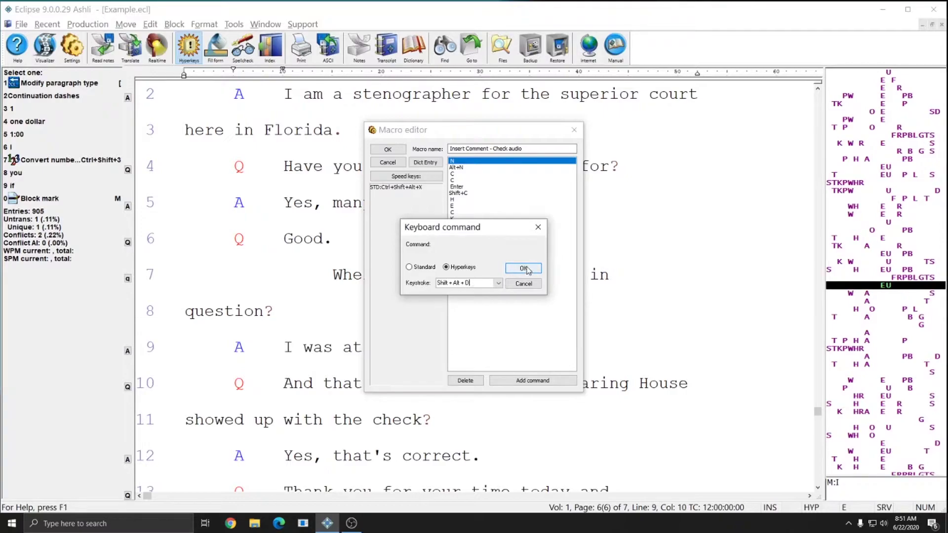
pyautogui.click(524, 268)
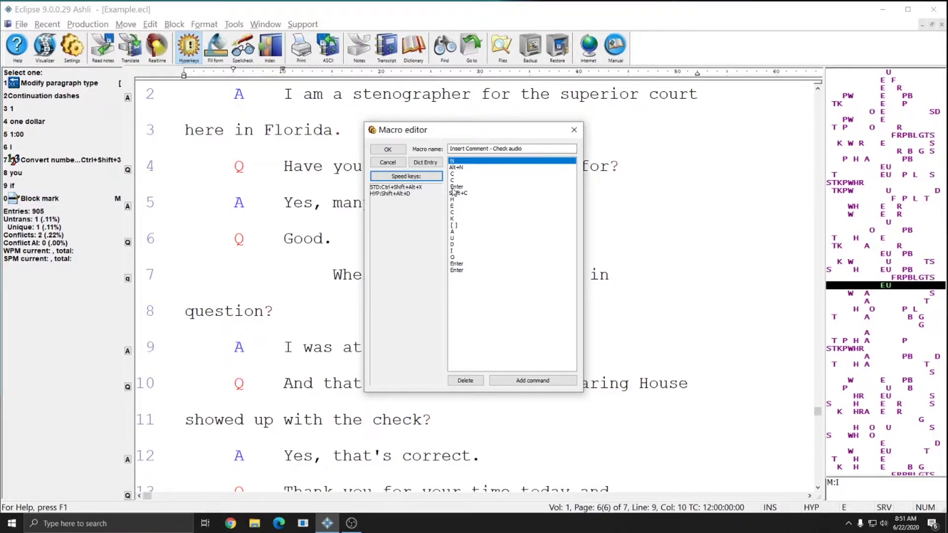
pyautogui.click(391, 150)
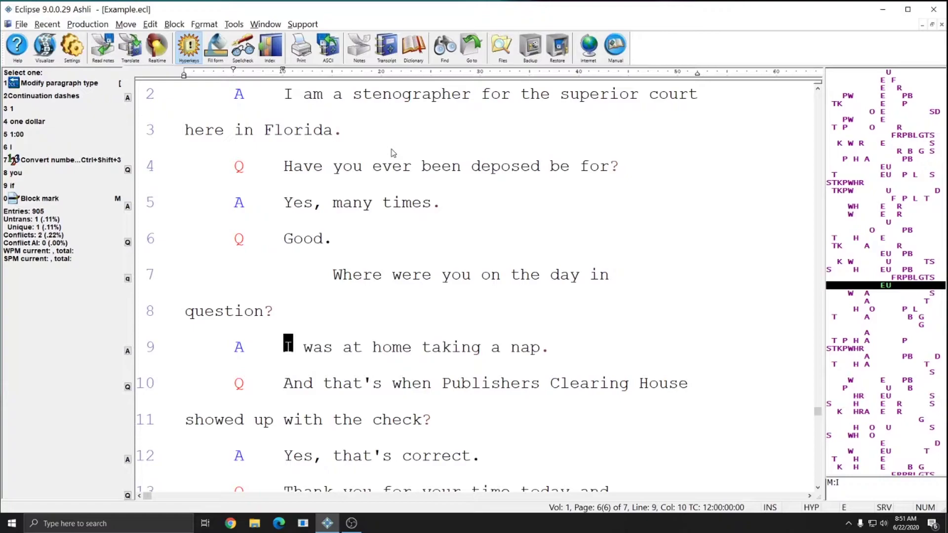
# Run the macro at "Good." on line 6 to insert a Check audio comment, and revisit the comment before line 9.
pyautogui.hotkey('ctrl', 'Left')
pyautogui.hotkey('ctrl', 'Left')
pyautogui.hotkey('ctrl', 'Left')
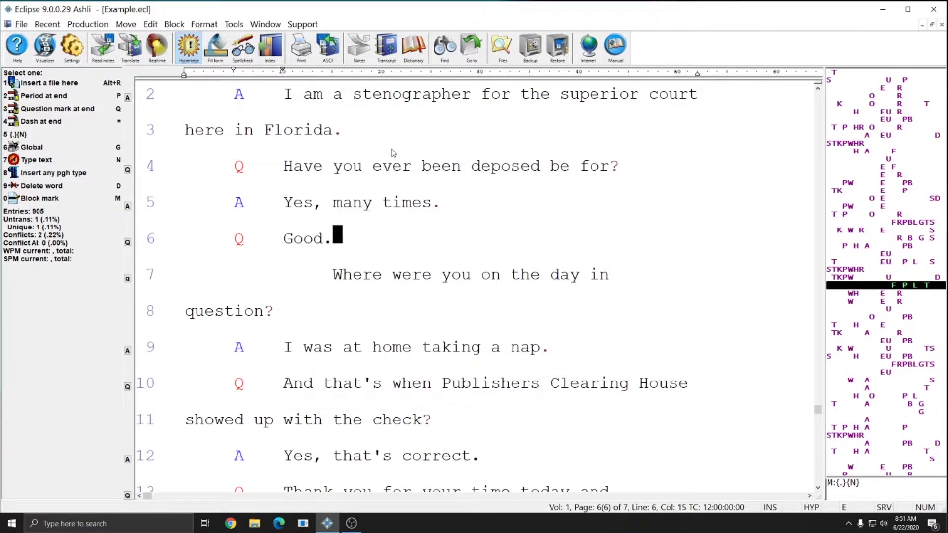
pyautogui.hotkey('ctrl', 'Left')
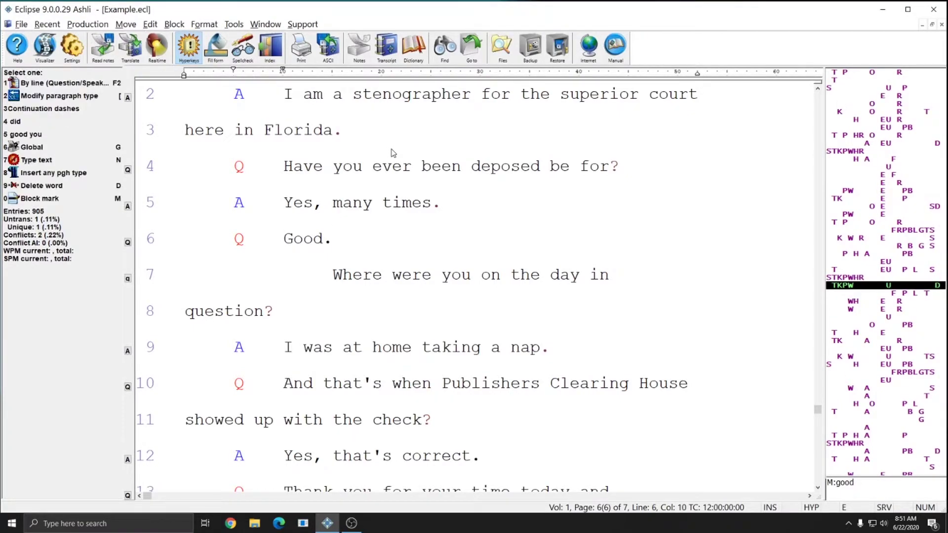
pyautogui.hotkey('ctrl', 'shift', 'n')
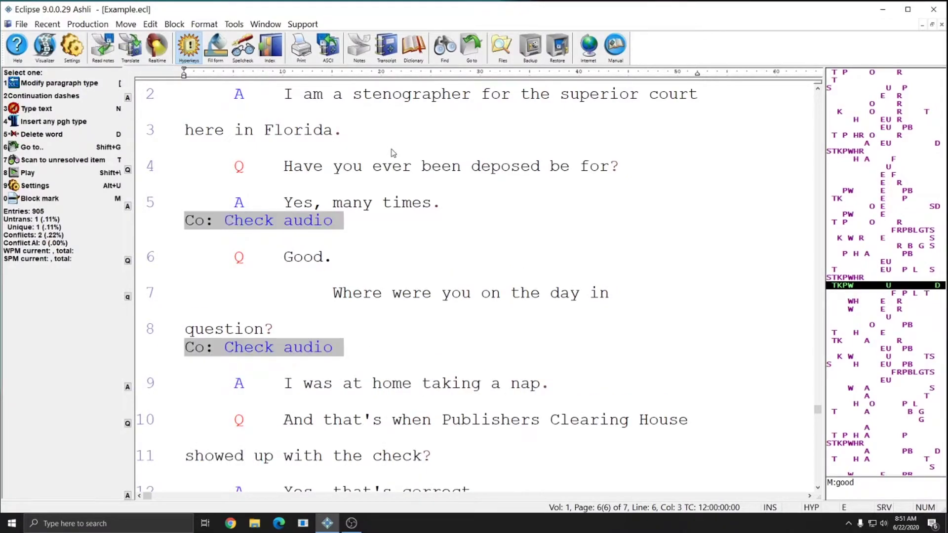
pyautogui.press('Escape')
pyautogui.hotkey('ctrl', 'shift', 'n')
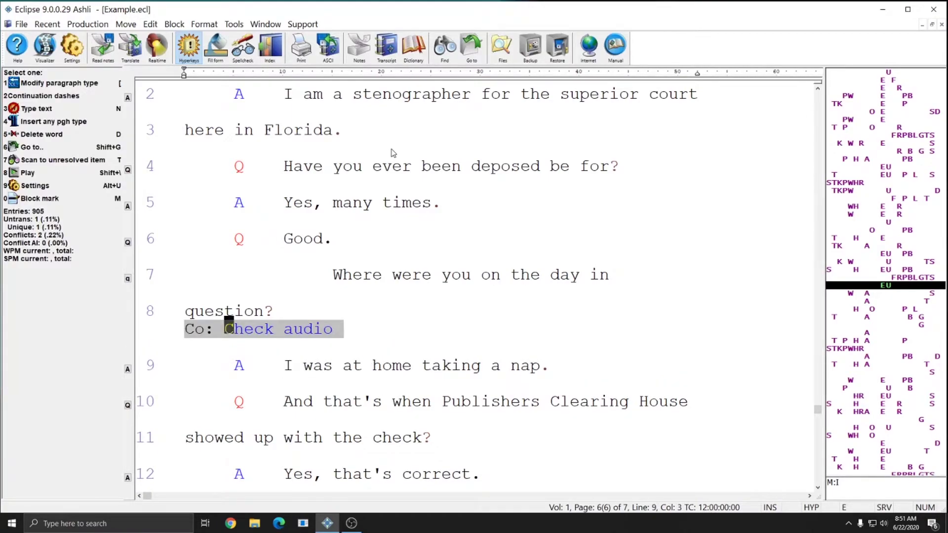
pyautogui.press('Escape')
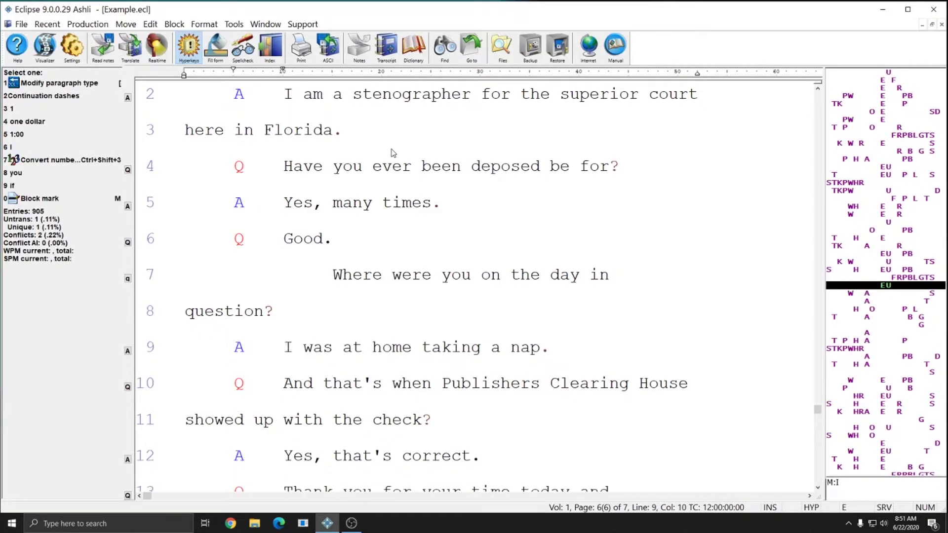
# Look up the Print commands option in the user's display settings and show the transcript's comments.
pyautogui.hotkey('alt', 'u')
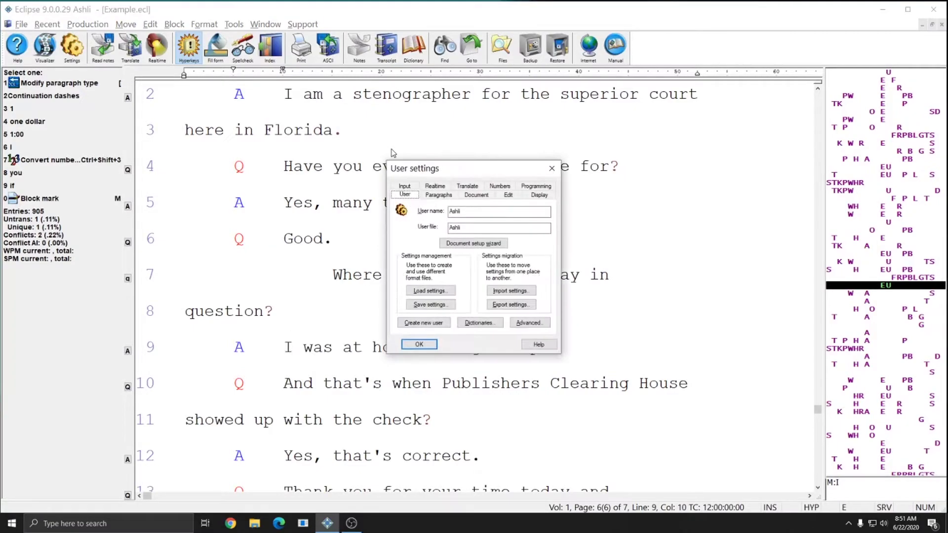
pyautogui.click(546, 194)
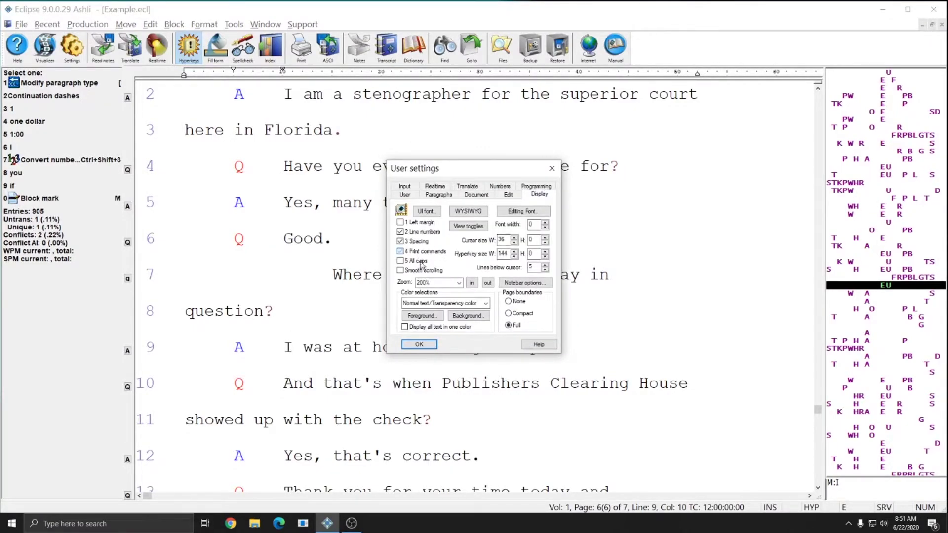
pyautogui.click(419, 344)
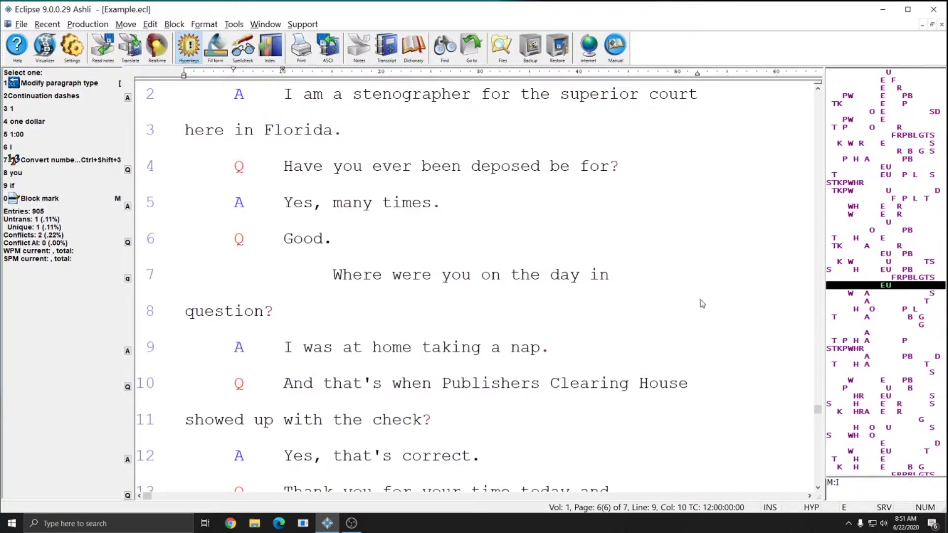
pyautogui.hotkey('alt', 'c')
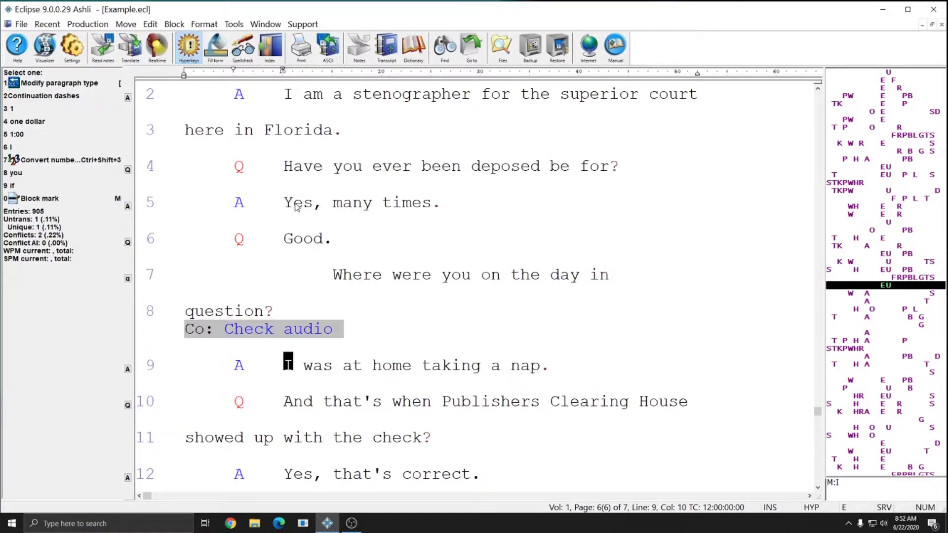
# Run the macro at "Have" on line 4 to insert a Check audio comment above it.
pyautogui.click(287, 167)
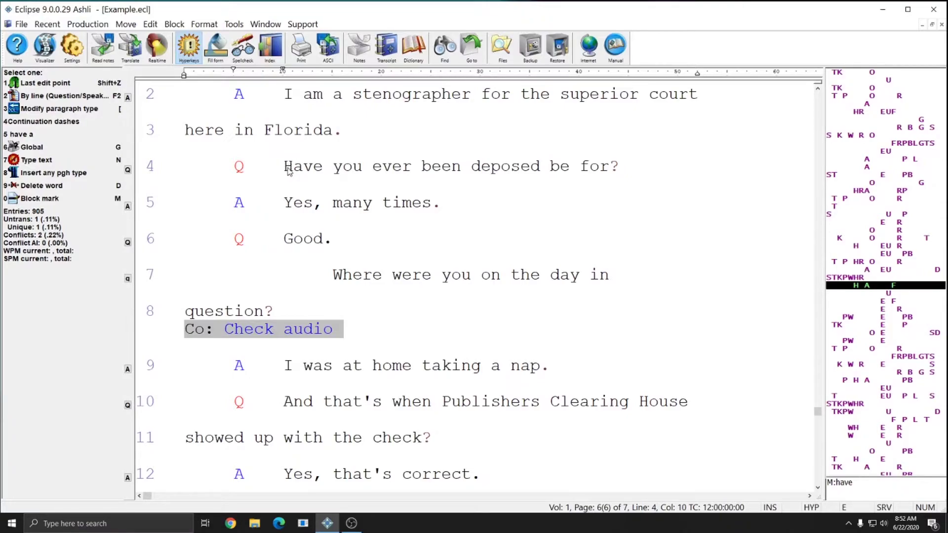
pyautogui.hotkey('ctrl', 'shift', 'a')
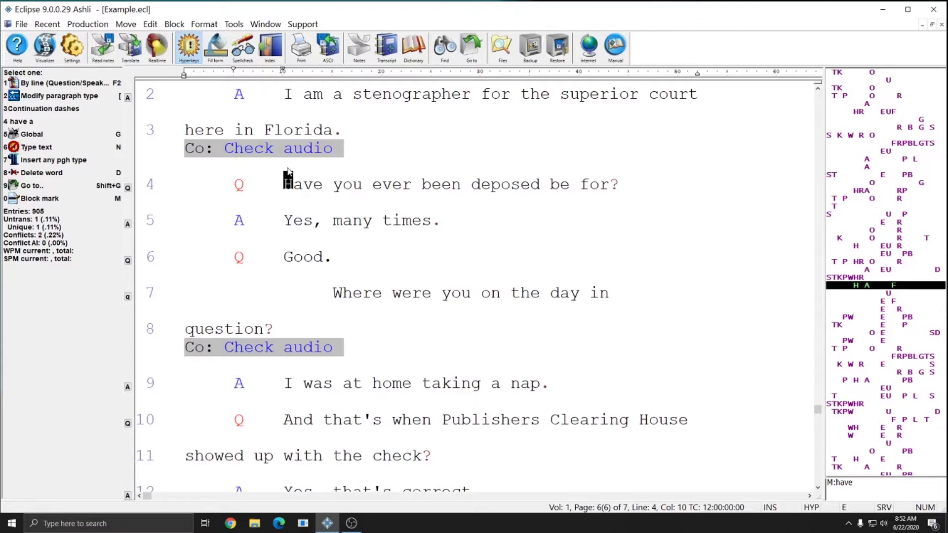
# Open the "Insert Comment - Check audio" macro for editing from the user settings' macro list.
pyautogui.hotkey('alt', 'u')
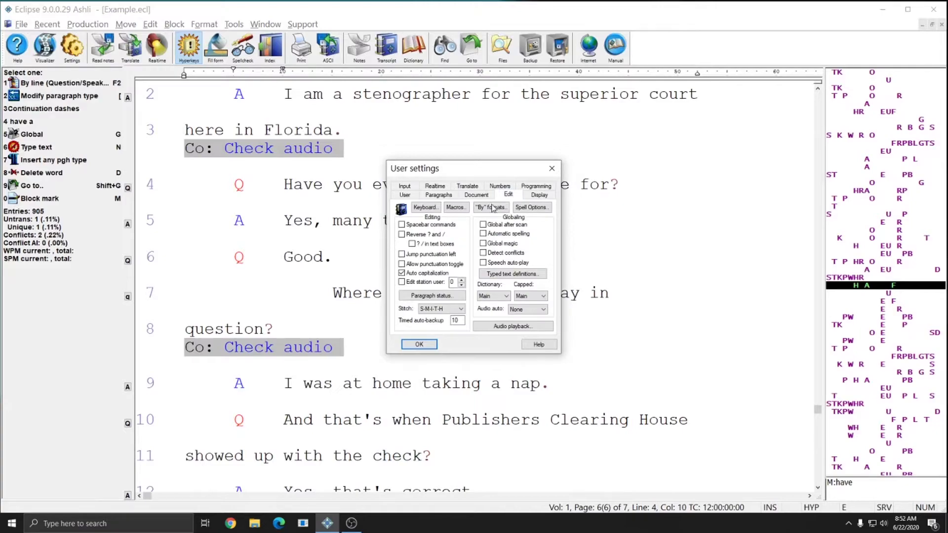
pyautogui.click(455, 208)
pyautogui.click(454, 209)
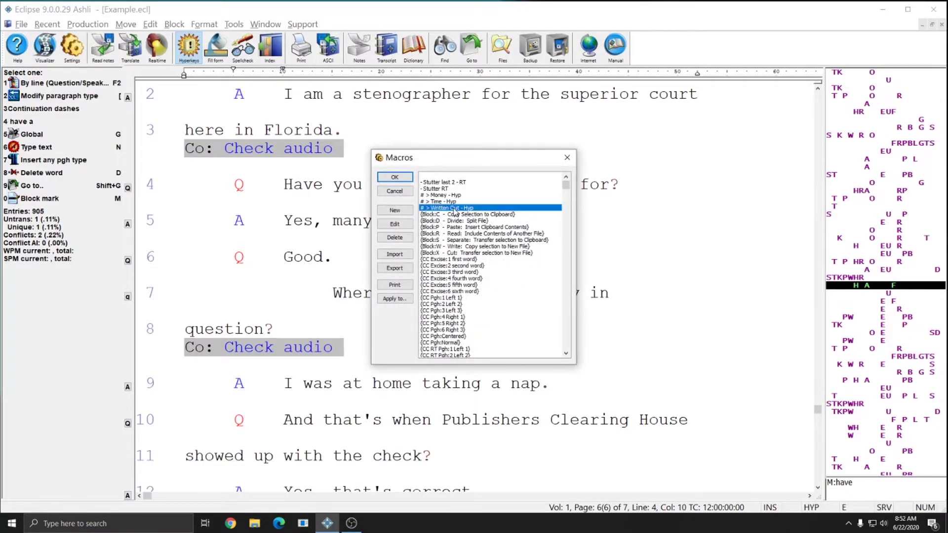
pyautogui.press('i')
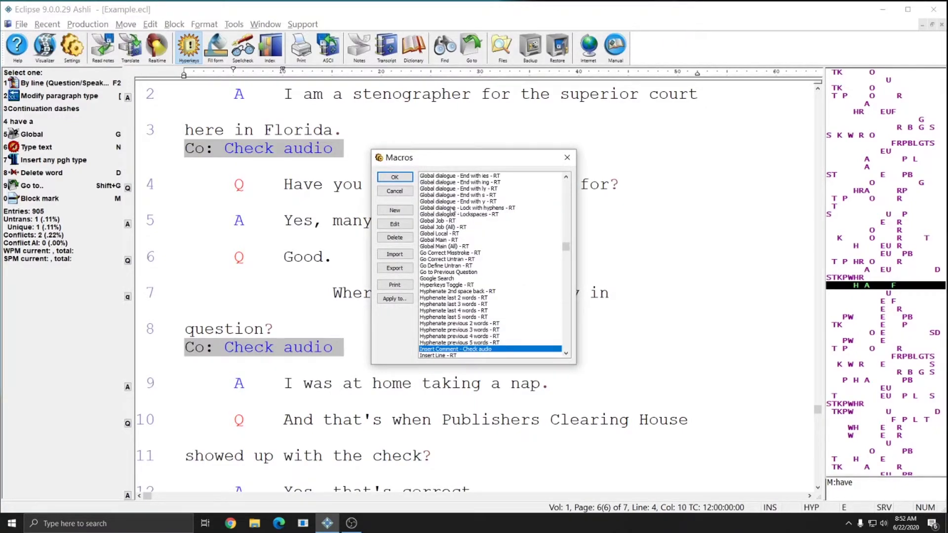
pyautogui.scroll(-2, 456, 329)
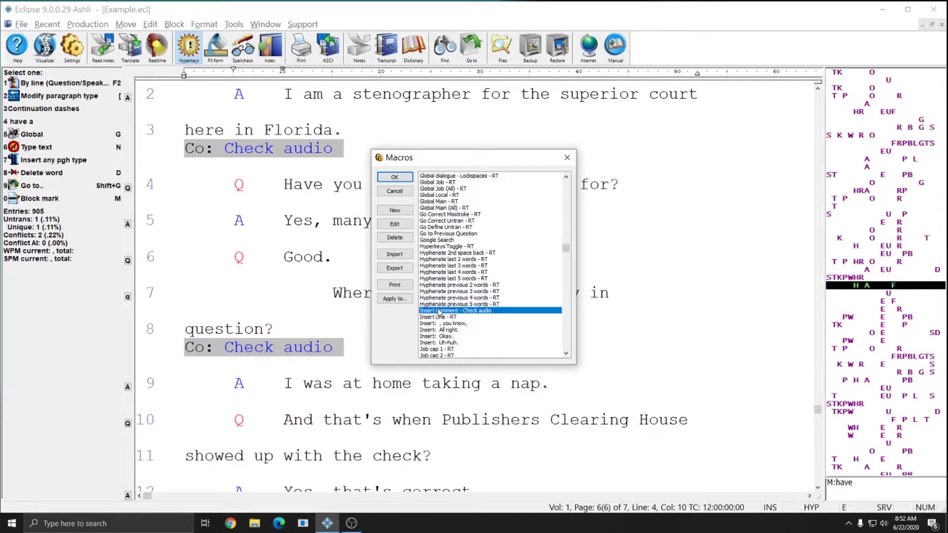
pyautogui.doubleClick(475, 311)
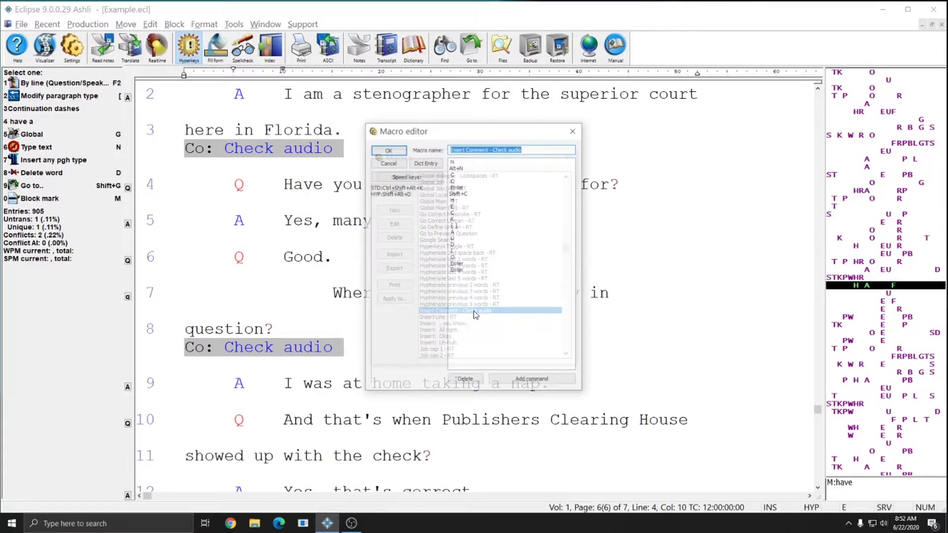
# Add the Translate notes command before the first N keystroke of the macro.
pyautogui.click(453, 161)
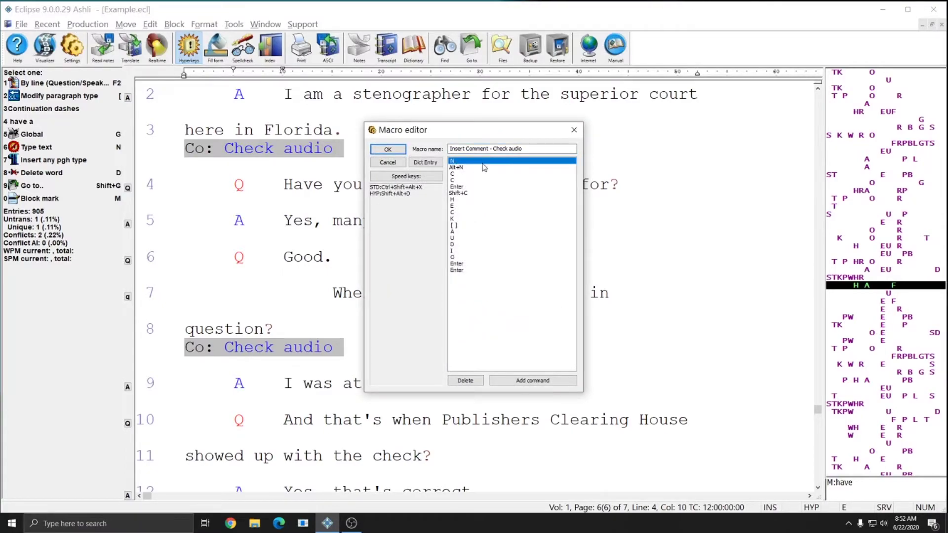
pyautogui.click(527, 381)
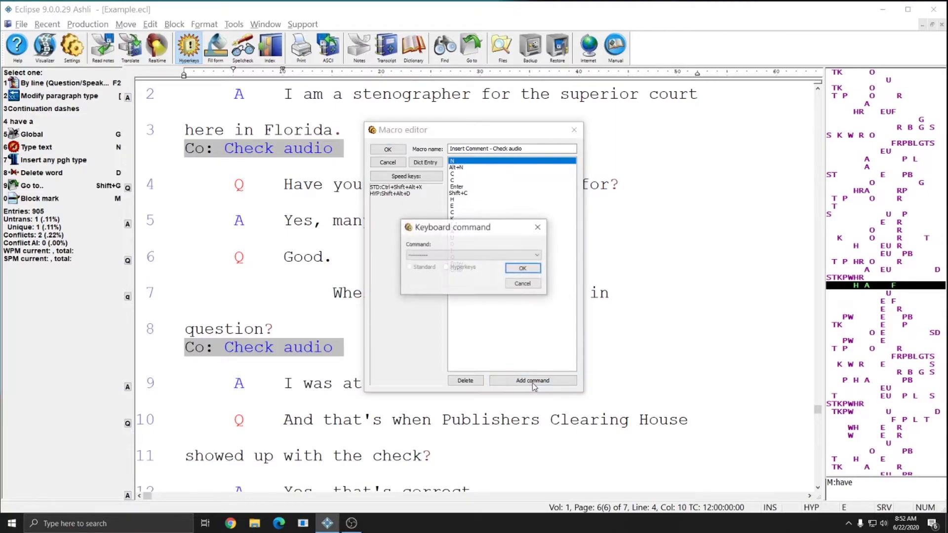
pyautogui.click(446, 255)
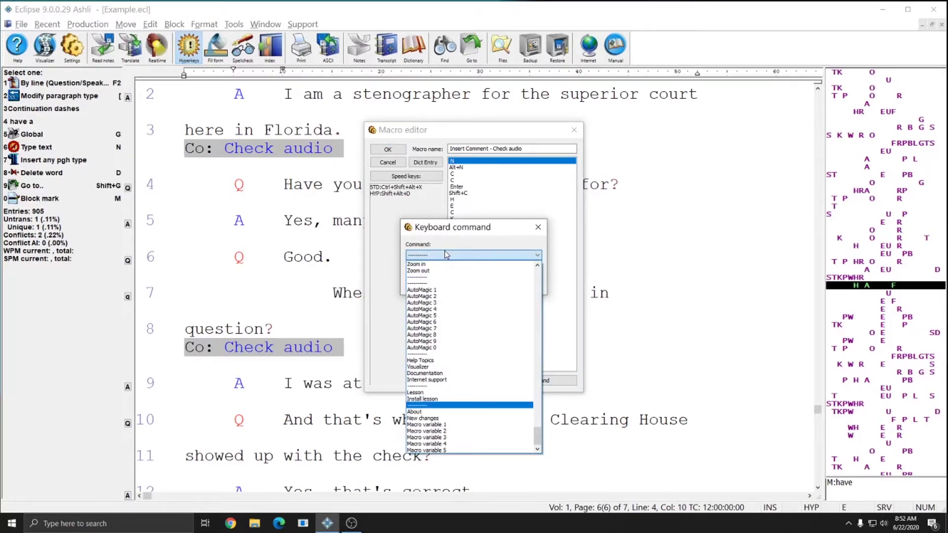
pyautogui.press('t')
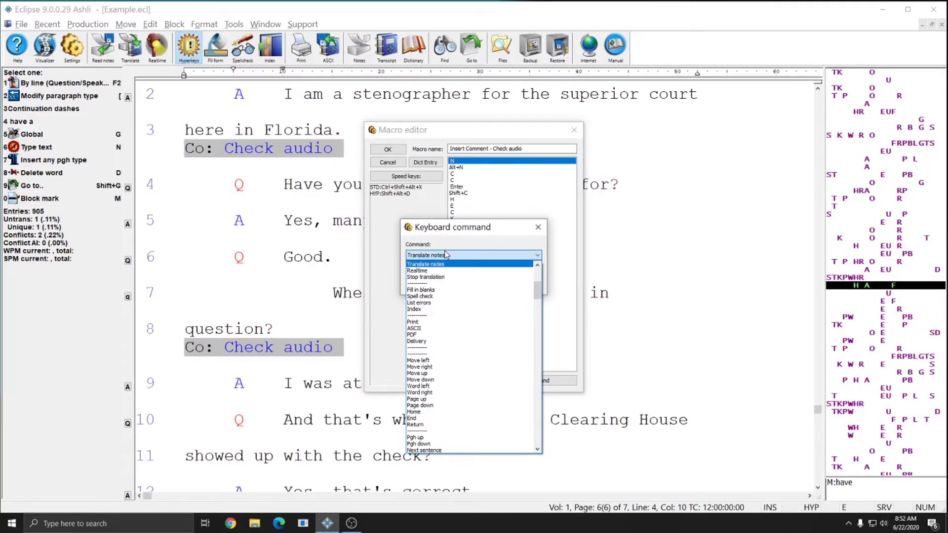
pyautogui.click(446, 255)
pyautogui.click(526, 269)
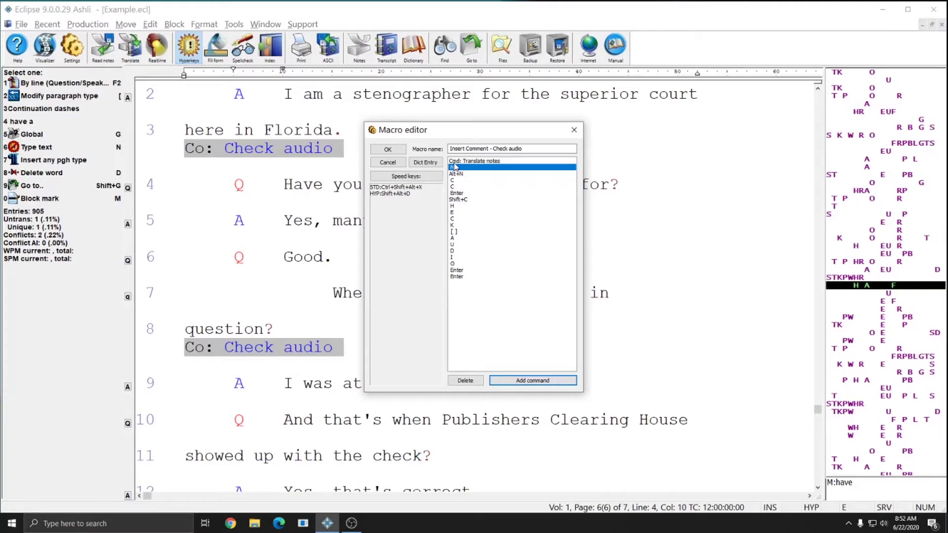
# Add the Bottom of job command to the macro directly after the Translate notes command.
pyautogui.click(480, 162)
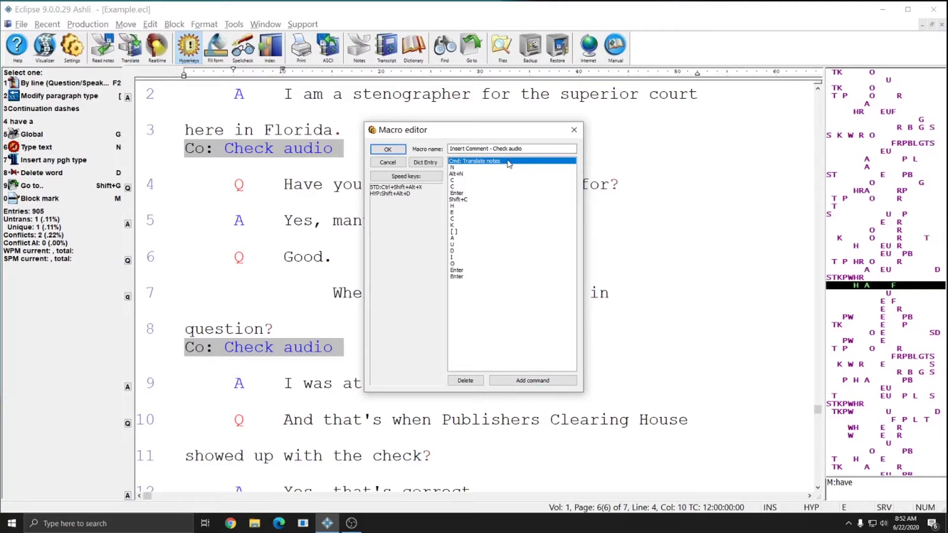
pyautogui.click(491, 168)
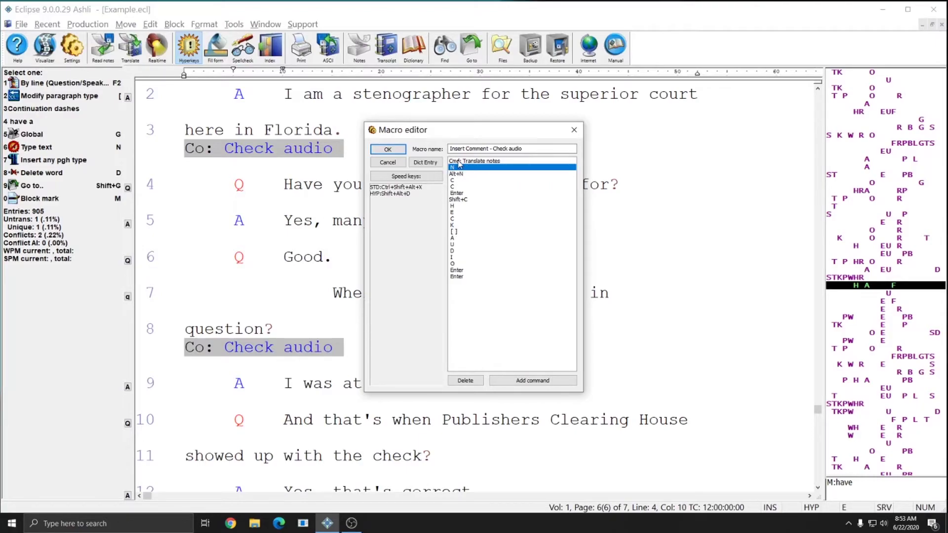
pyautogui.click(522, 376)
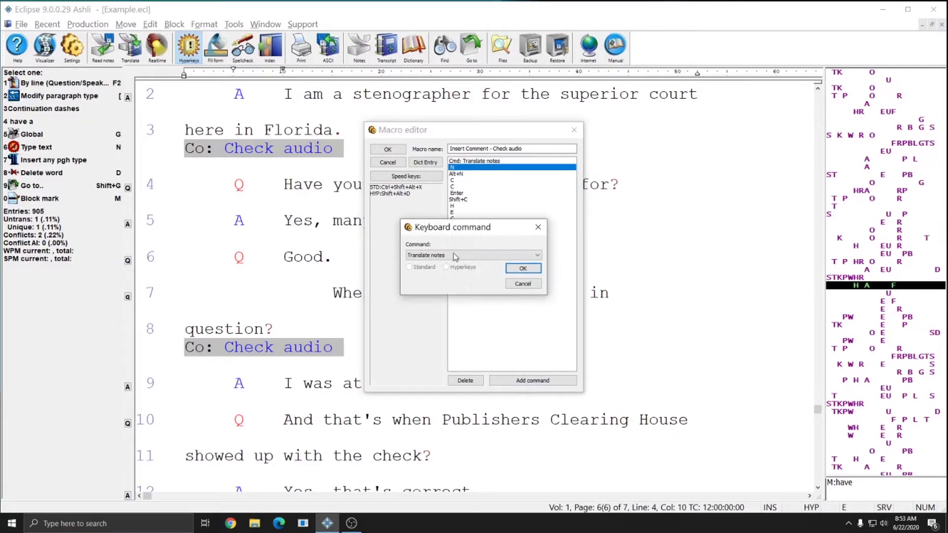
pyautogui.click(454, 254)
pyautogui.scroll(-5, 469, 356)
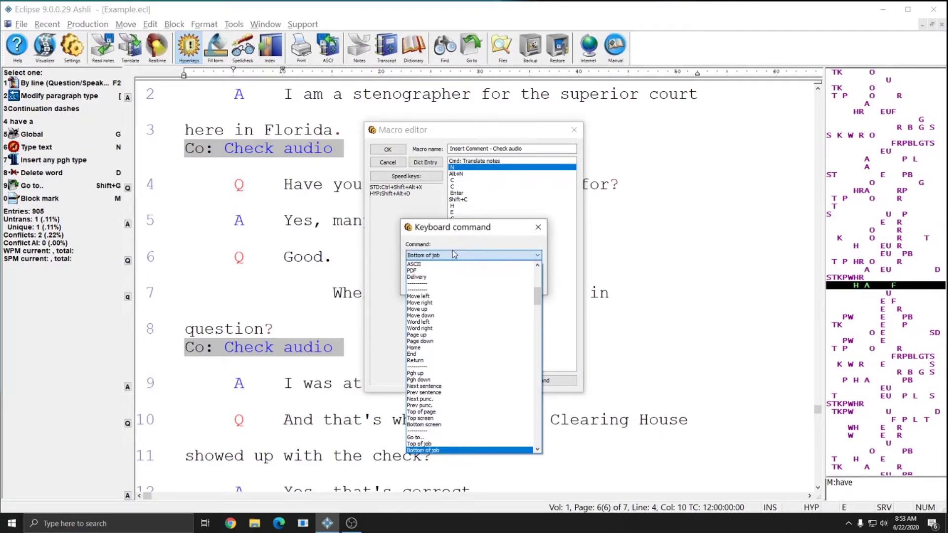
pyautogui.click(419, 447)
pyautogui.click(521, 269)
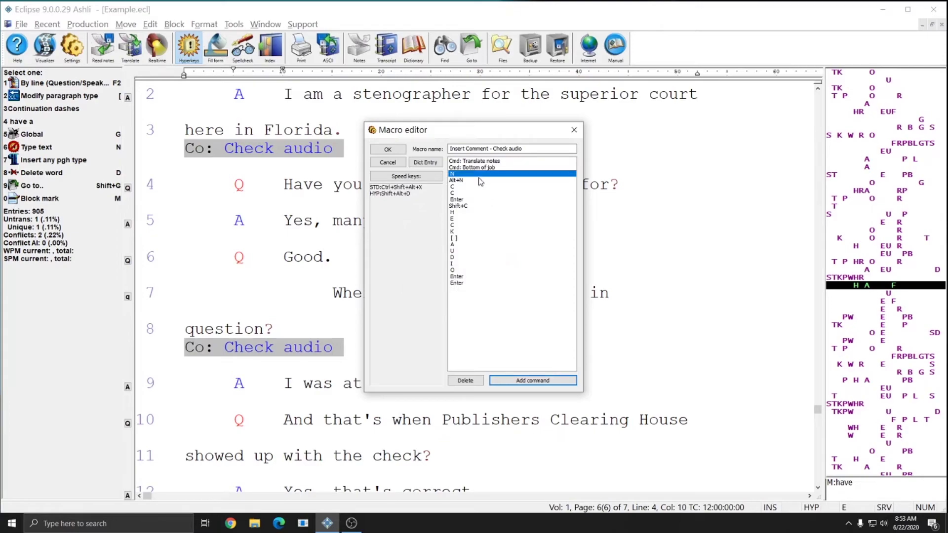
# Review the macro's first entries and delete the Bottom of job command.
pyautogui.click(487, 168)
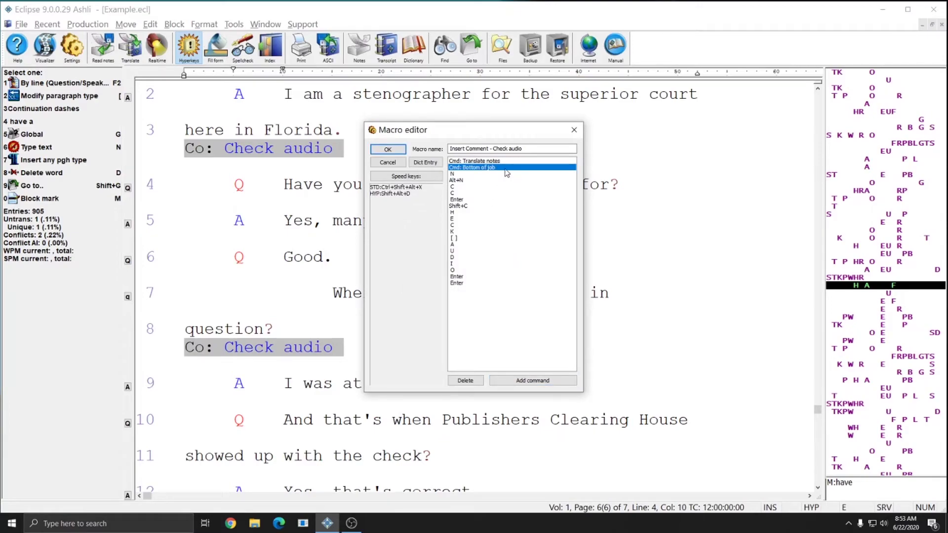
pyautogui.click(464, 181)
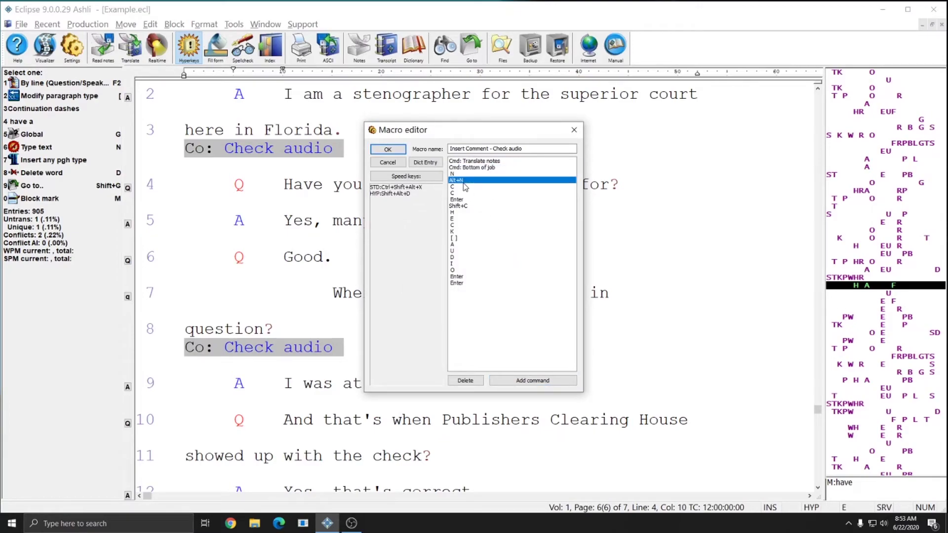
pyautogui.click(460, 174)
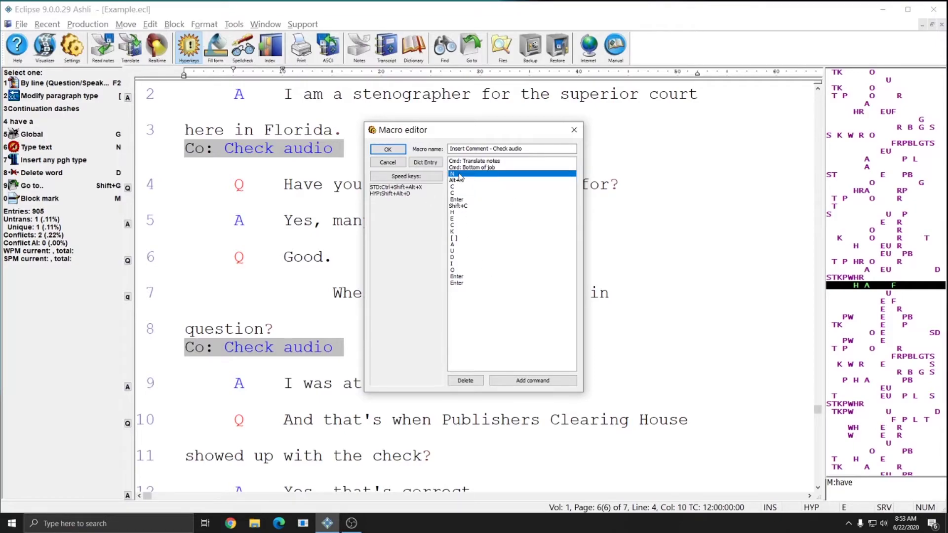
pyautogui.click(470, 168)
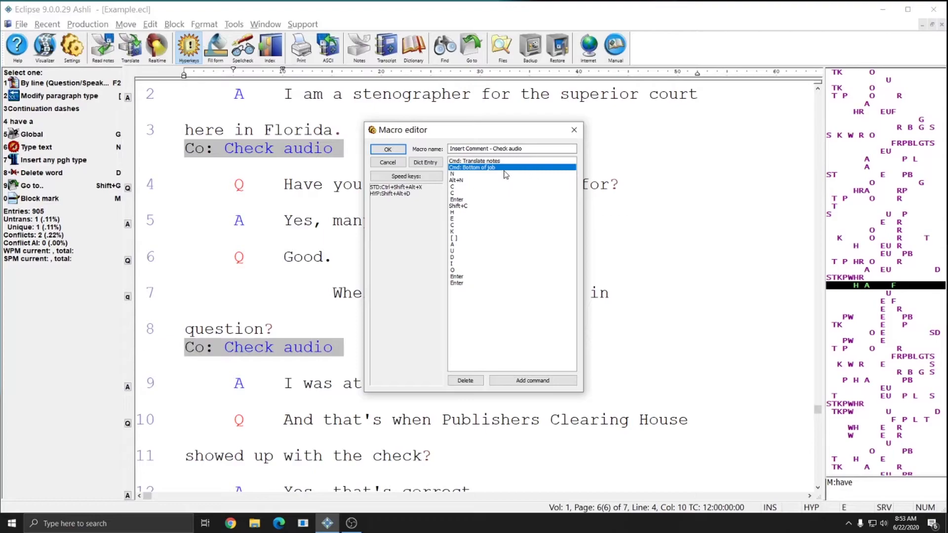
pyautogui.click(467, 380)
# View the macro's Standard and Hyperkeys speed key options without assigning another key.
pyautogui.click(488, 161)
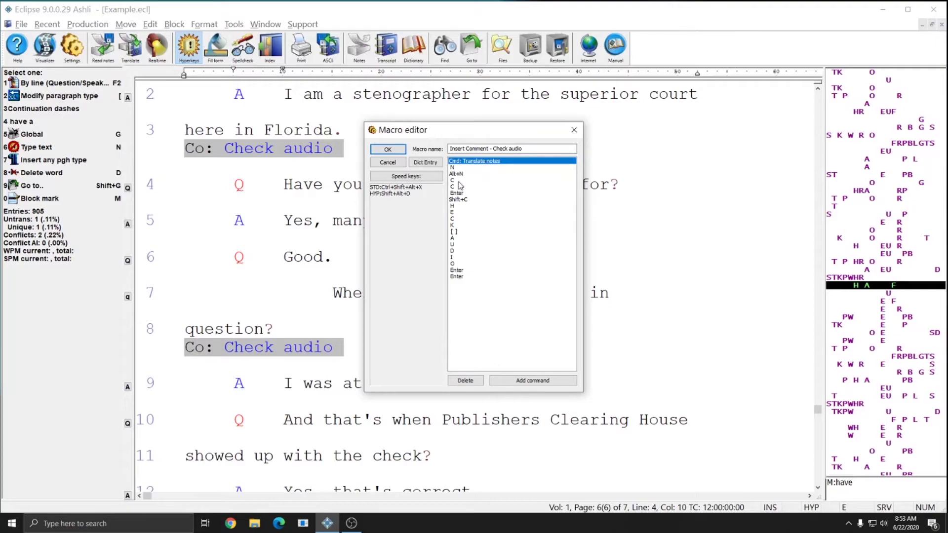
pyautogui.click(404, 177)
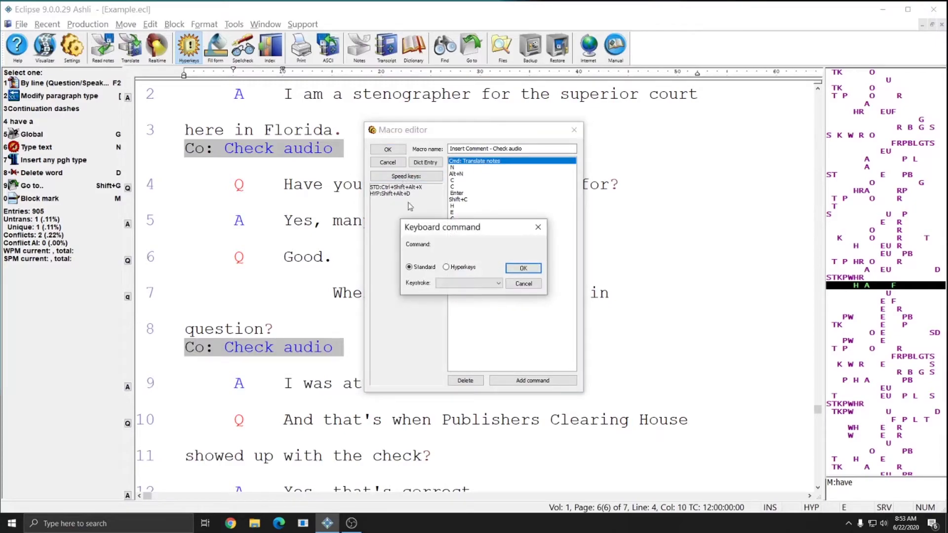
pyautogui.click(526, 285)
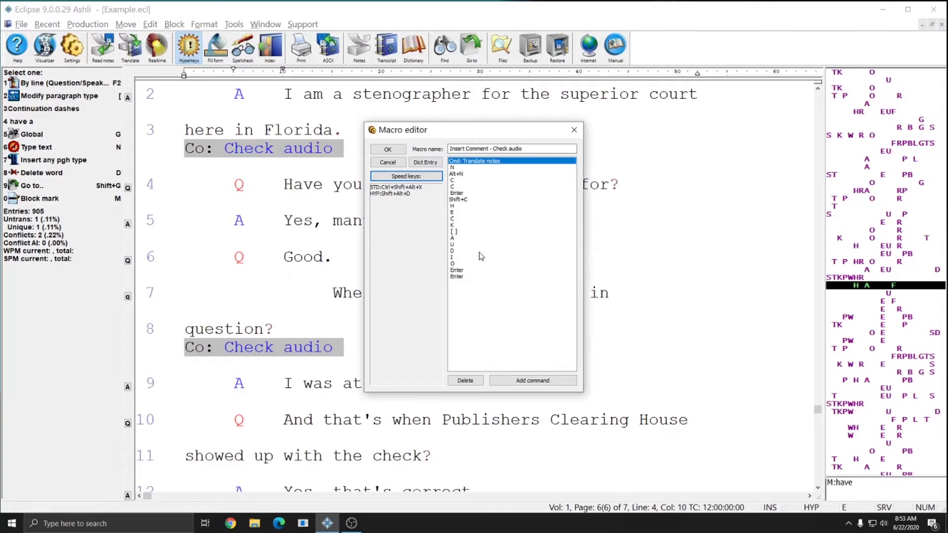
# Create a dictionary entry for the macro with the steno strokes KOPL KOPL.
pyautogui.click(429, 166)
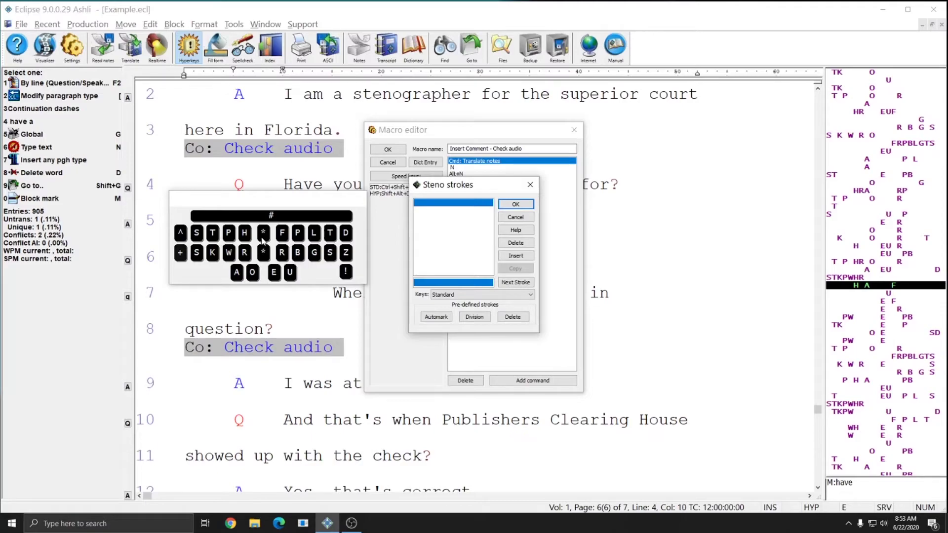
pyautogui.hotkey('s', 'v', 'i', 'o')
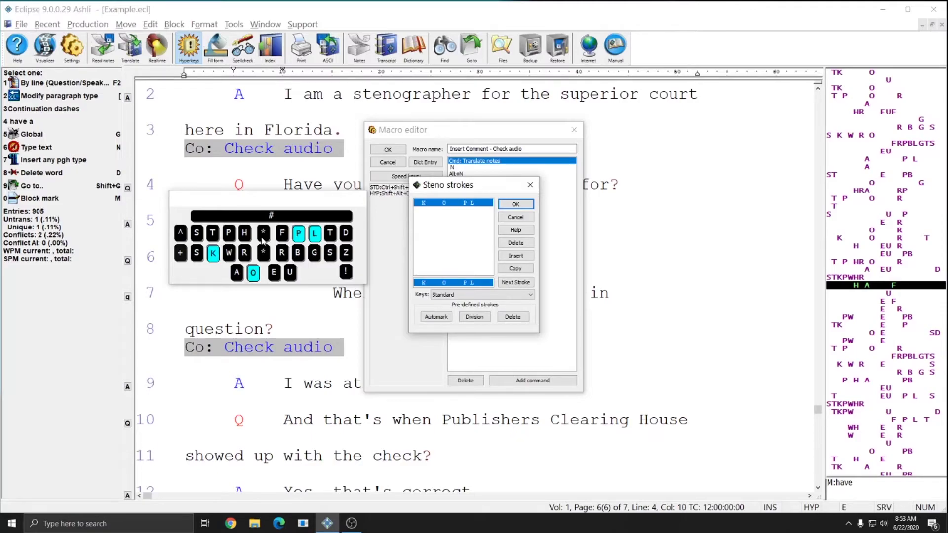
pyautogui.hotkey('s', 'v', 'i', 'o')
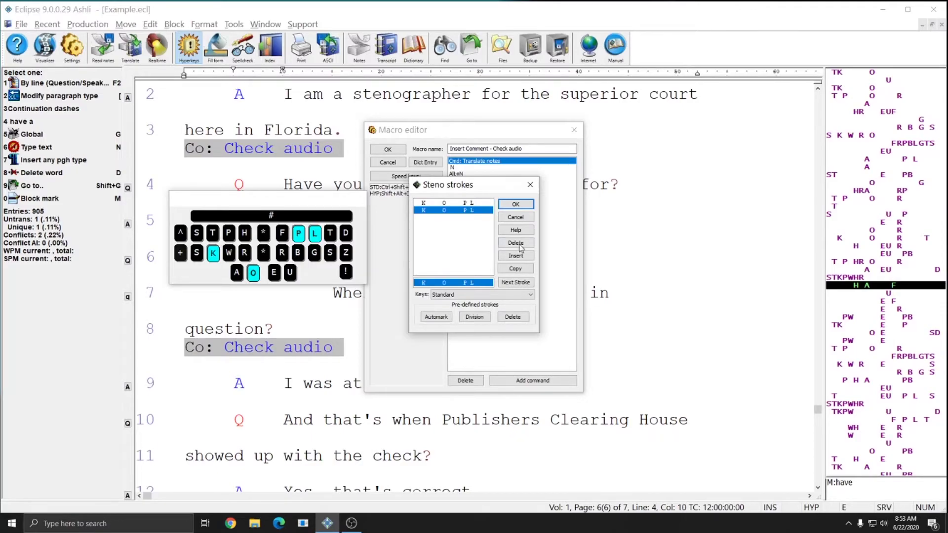
pyautogui.click(515, 204)
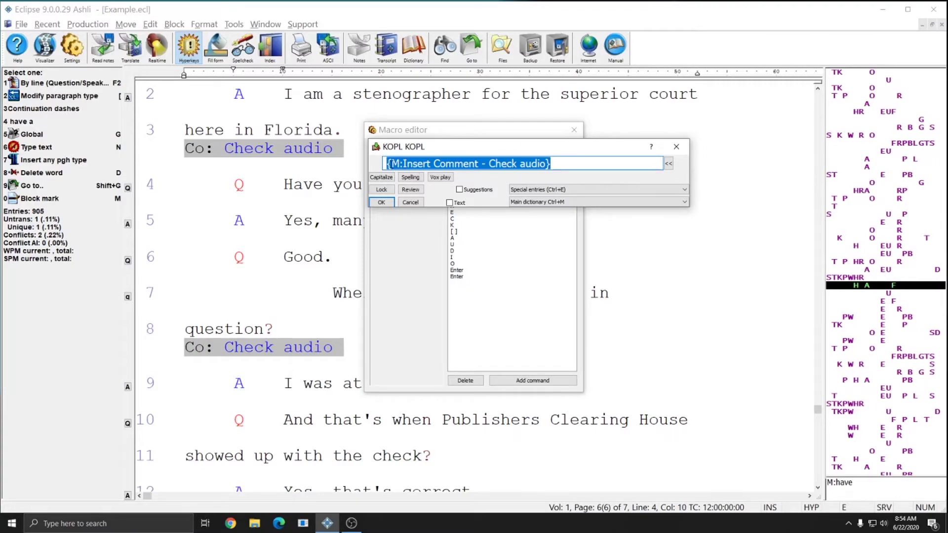
# Examine the macro text {M:Insert Comment - Check audio} in the dictionary entry.
pyautogui.click(447, 163)
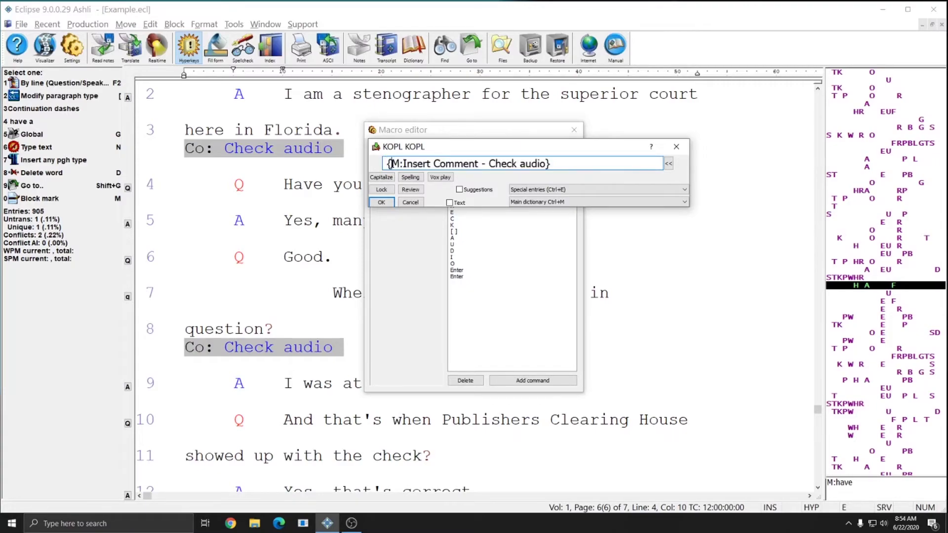
pyautogui.moveTo(587, 163); pyautogui.dragTo(379, 164)
pyautogui.click(574, 163)
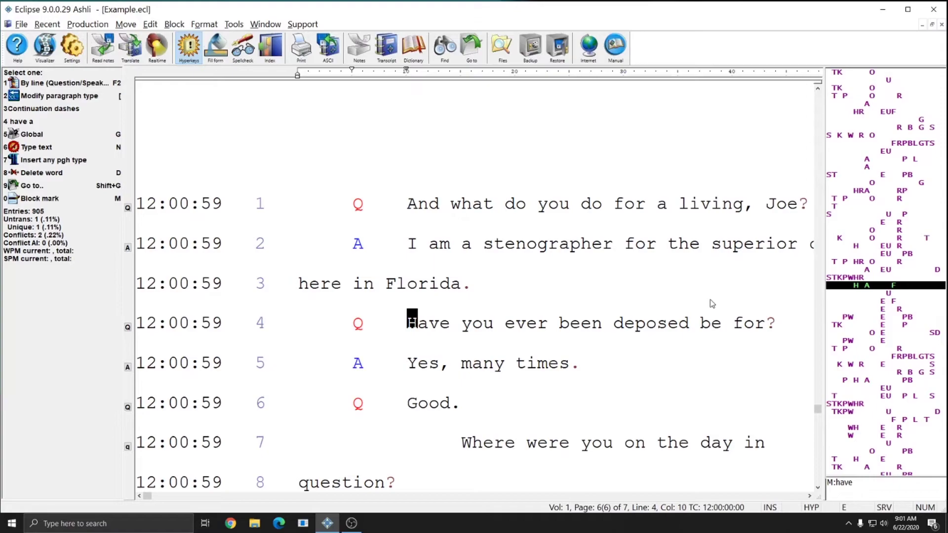
# Record a new macro that switches off the Left margin display option in the user settings.
pyautogui.click(150, 24)
pyautogui.moveTo(173, 149)
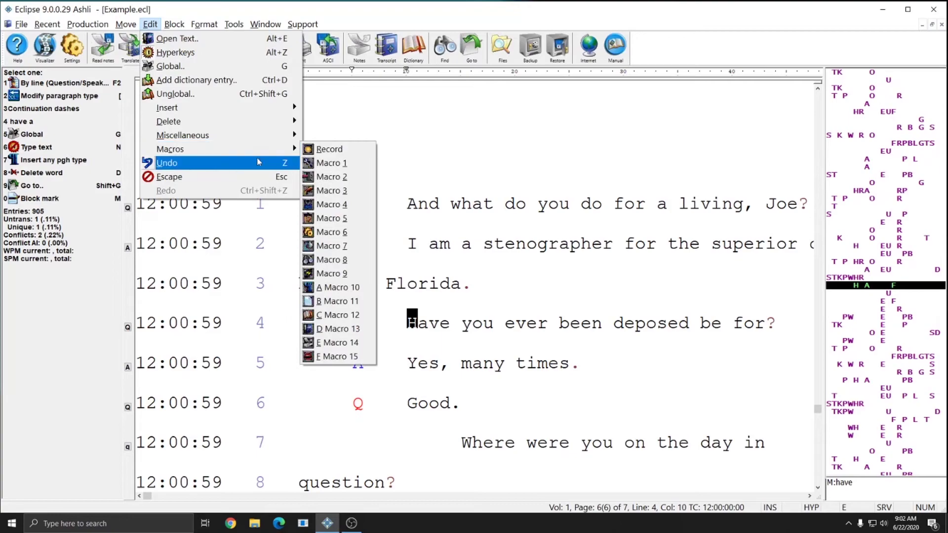
pyautogui.click(321, 149)
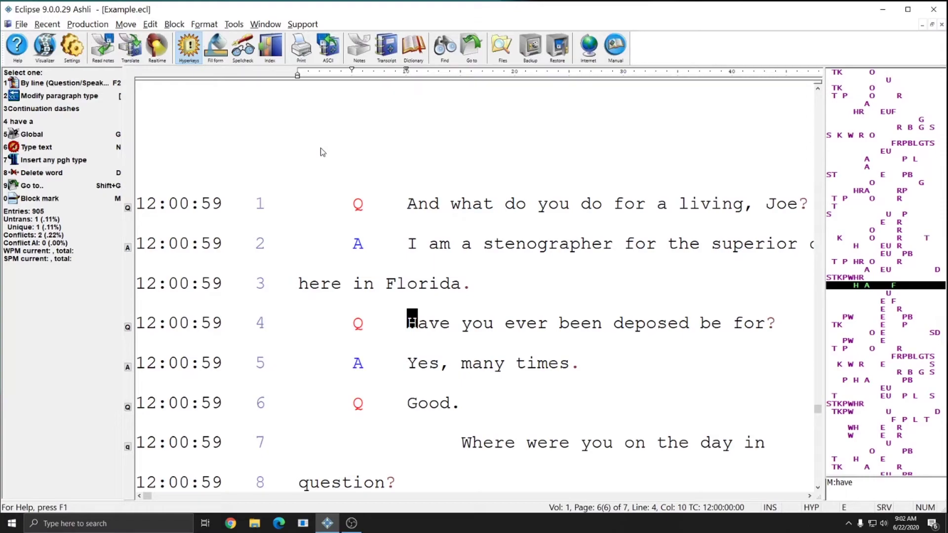
pyautogui.hotkey('ctrl', 'u')
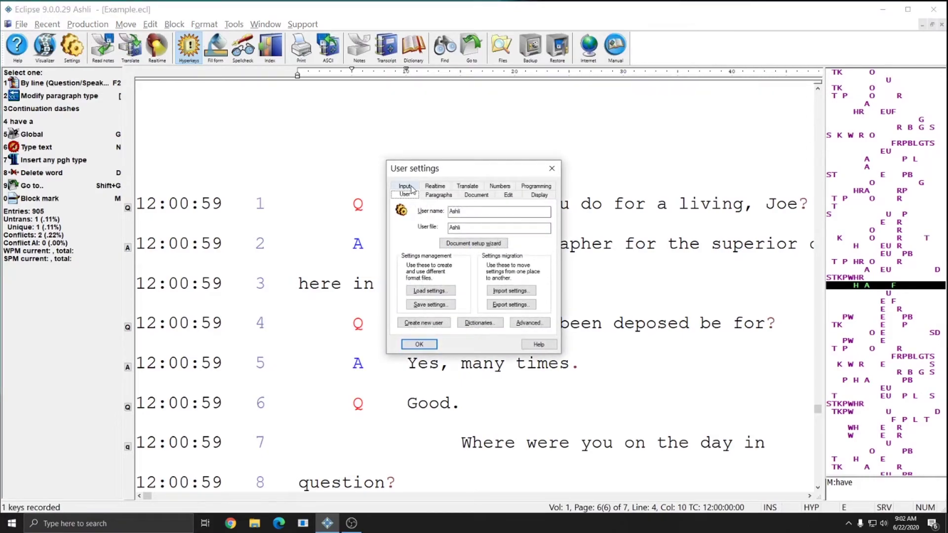
pyautogui.hotkey('ctrl', 'Tab')
pyautogui.hotkey('ctrl', 'Tab')
pyautogui.hotkey('ctrl', 'Tab')
pyautogui.hotkey('ctrl', 'Tab')
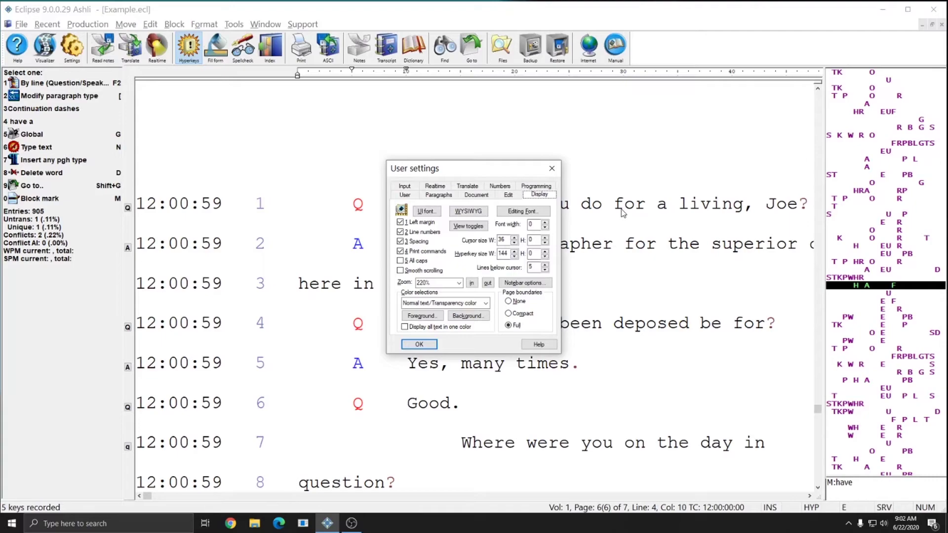
pyautogui.press('1')
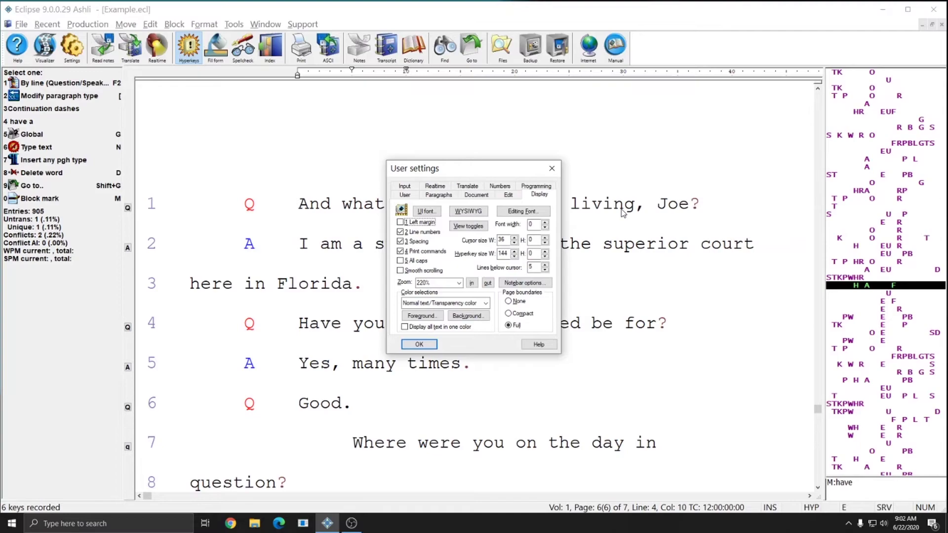
pyautogui.press('Return')
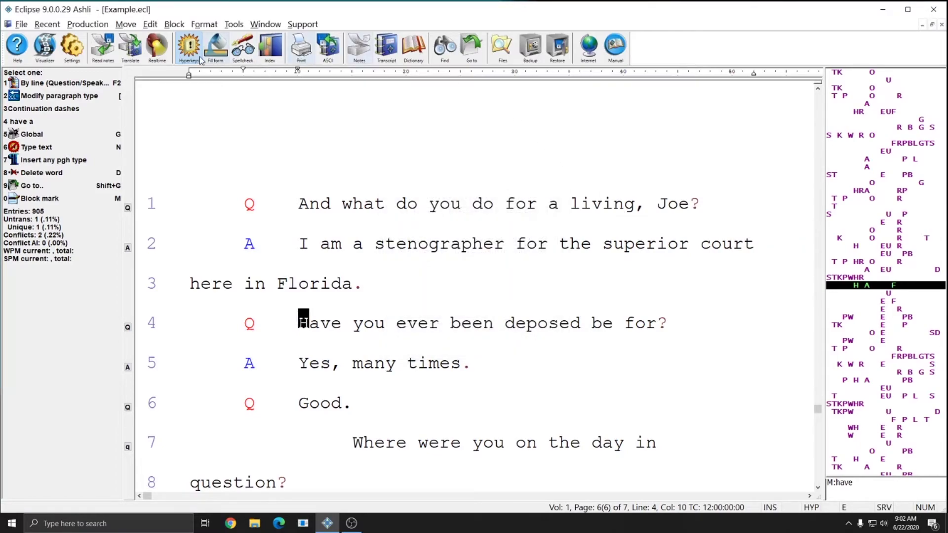
# Stop recording the macro and review its recorded keystrokes in the macro editor.
pyautogui.click(150, 25)
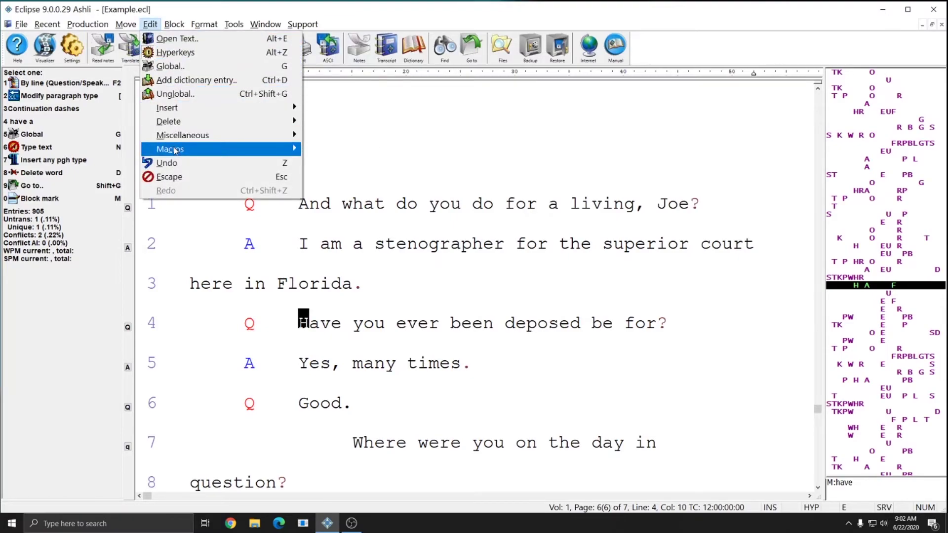
pyautogui.moveTo(175, 150)
pyautogui.click(357, 149)
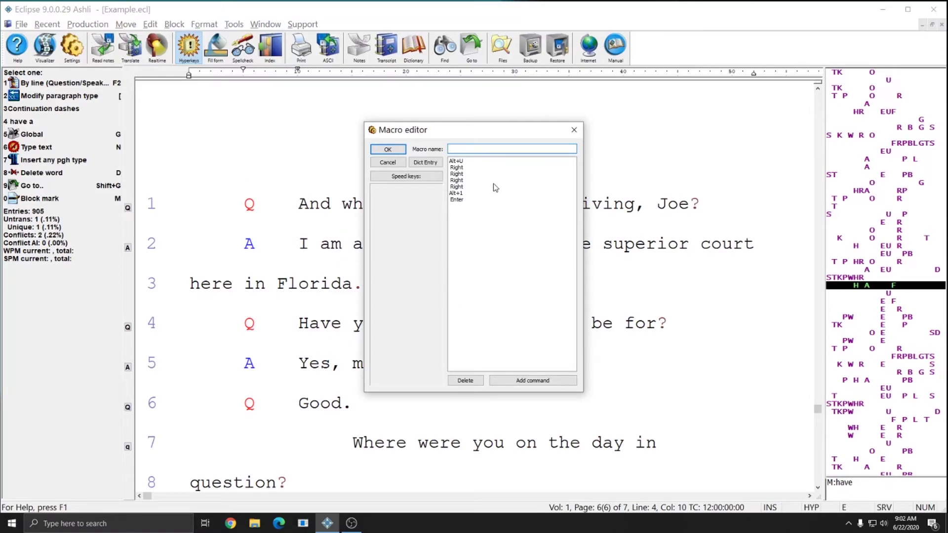
pyautogui.moveTo(471, 162); pyautogui.dragTo(494, 208)
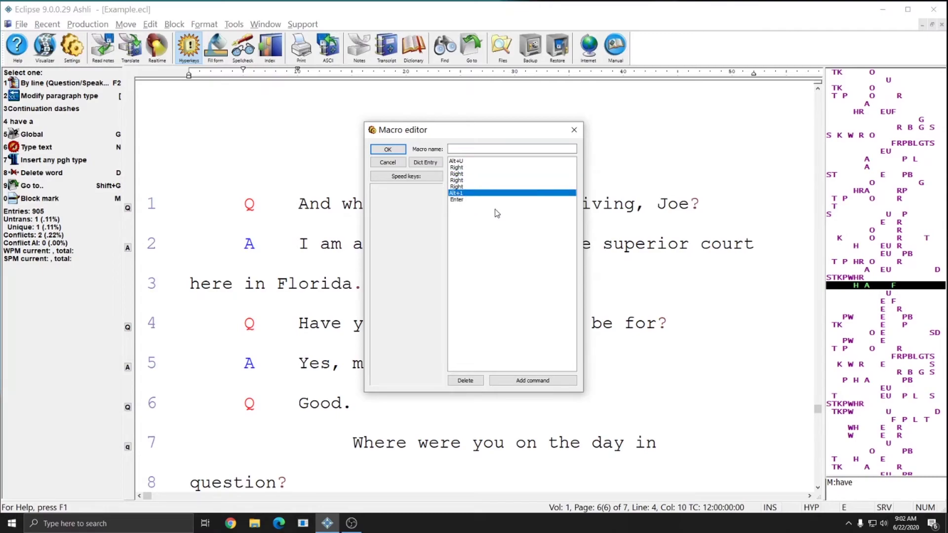
# Assign the standard speed key Ctrl+Shift+Alt+X to the macro, replacing that keystroke's existing assignment.
pyautogui.click(411, 179)
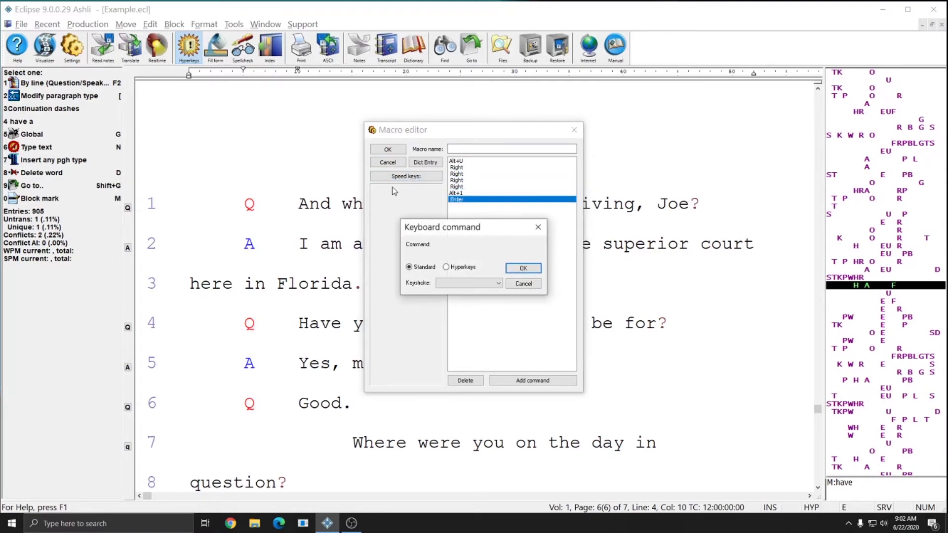
pyautogui.hotkey('ctrl', 'shift', 'alt')
pyautogui.hotkey('ctrl', 'shift', 'alt', 'x')
pyautogui.click(517, 270)
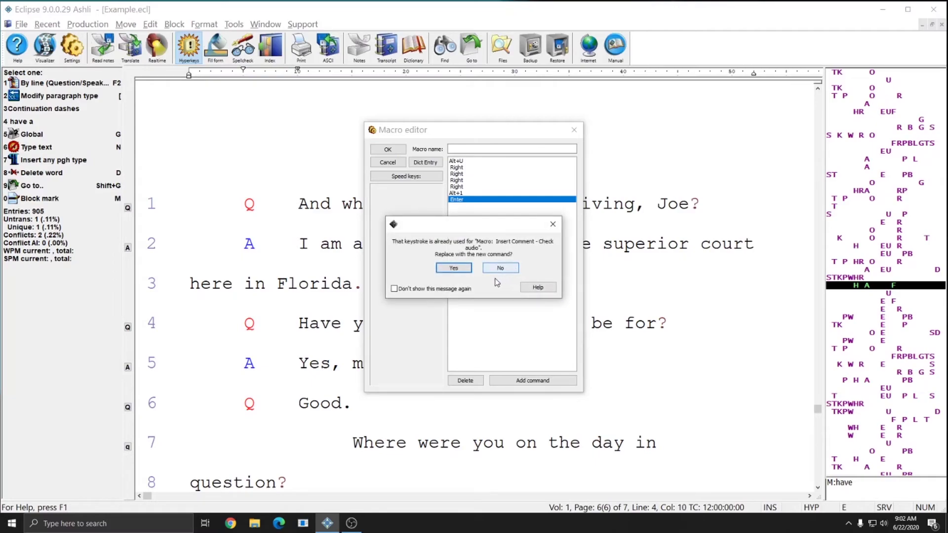
pyautogui.click(453, 269)
# Name the macro "Toggle Left Print Margin View" and save it.
pyautogui.click(475, 150)
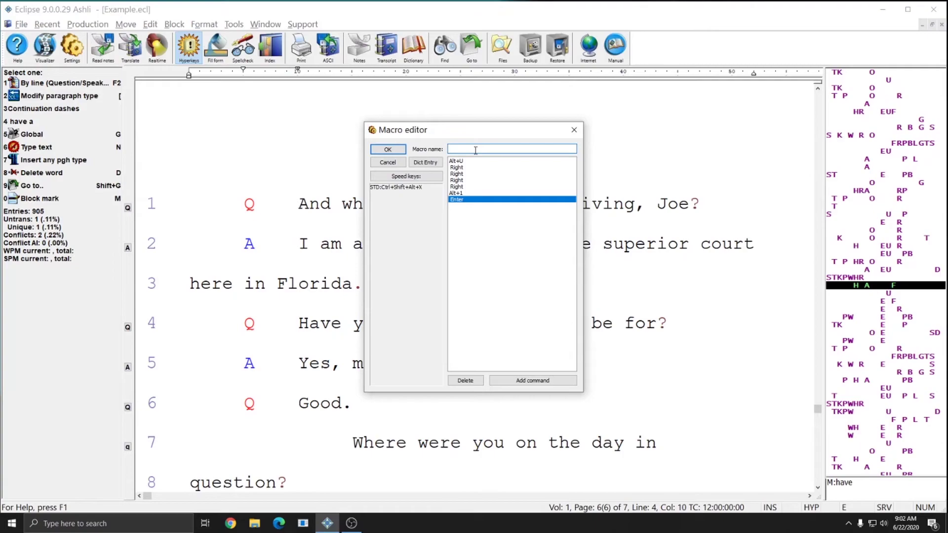
pyautogui.write('Toggle Left Print Margin View')
pyautogui.click(395, 149)
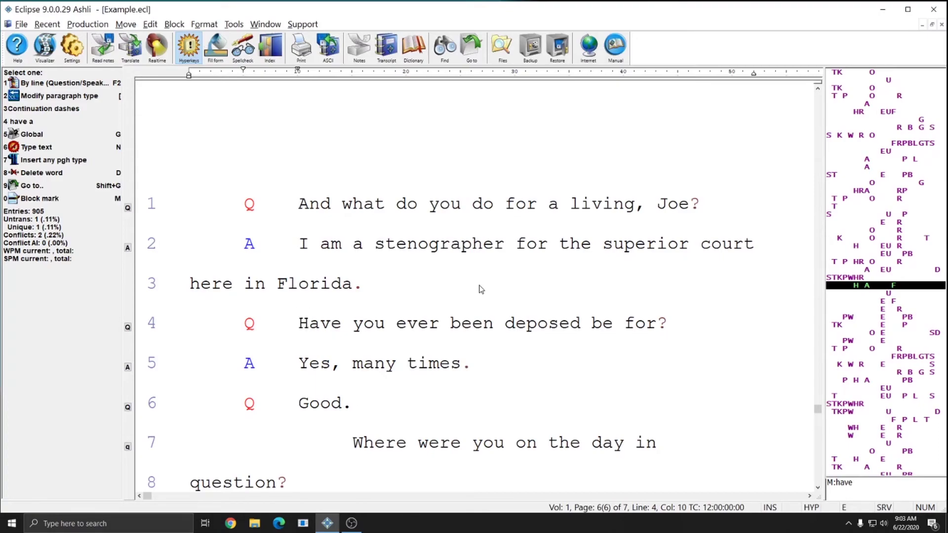
# Test the new macro by toggling the left margin view on and off again.
pyautogui.hotkey('ctrl', 't')
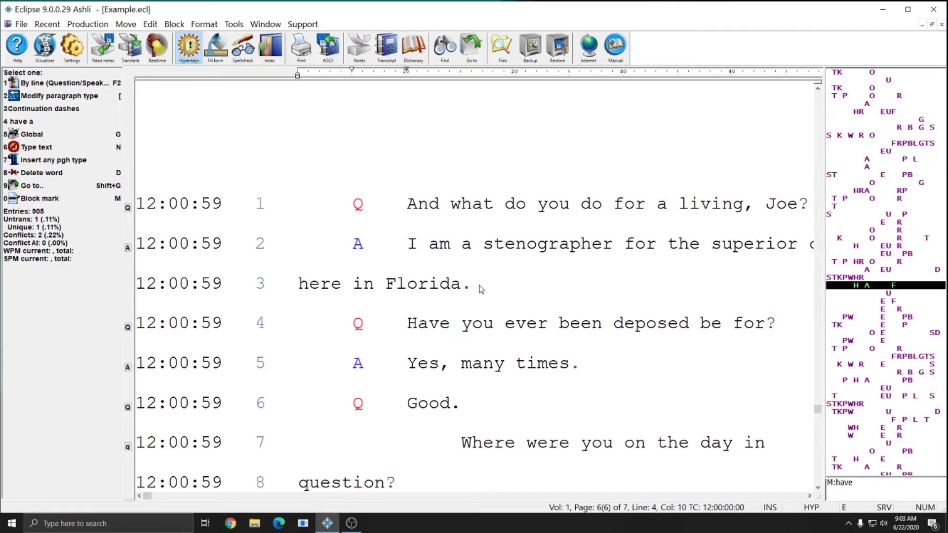
pyautogui.hotkey('ctrl', 't')
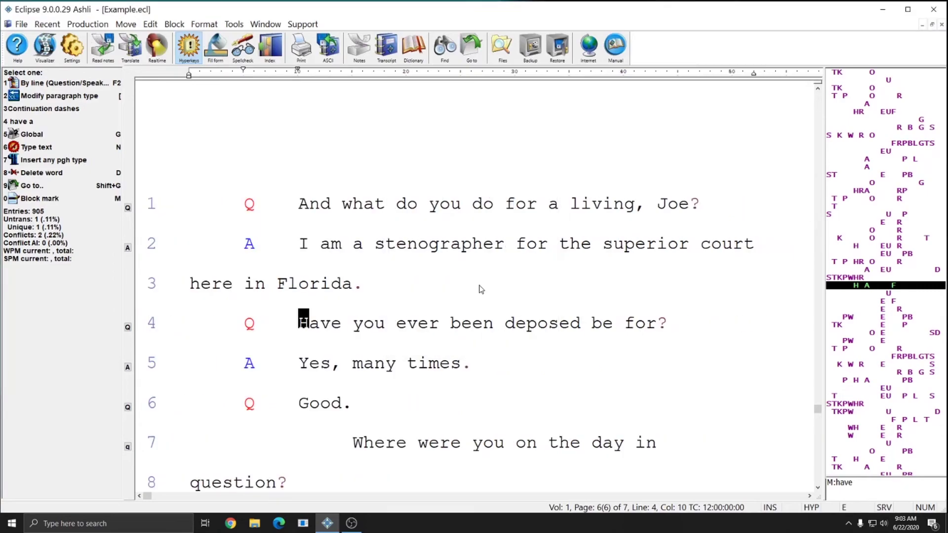